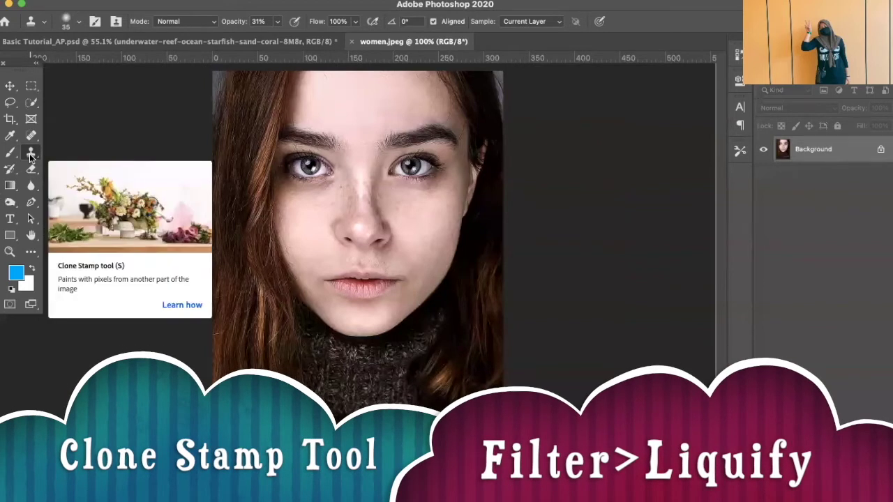
pyautogui.click(293, 0)
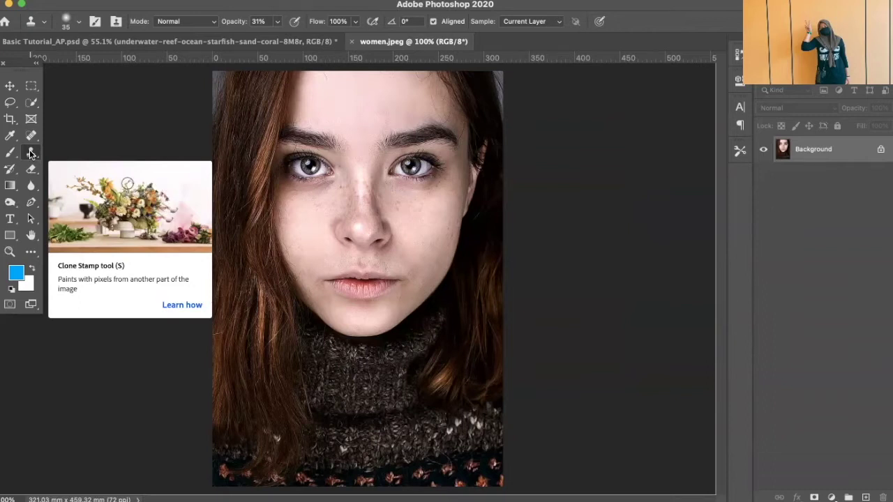
pyautogui.click(31, 103)
pyautogui.rightClick(31, 103)
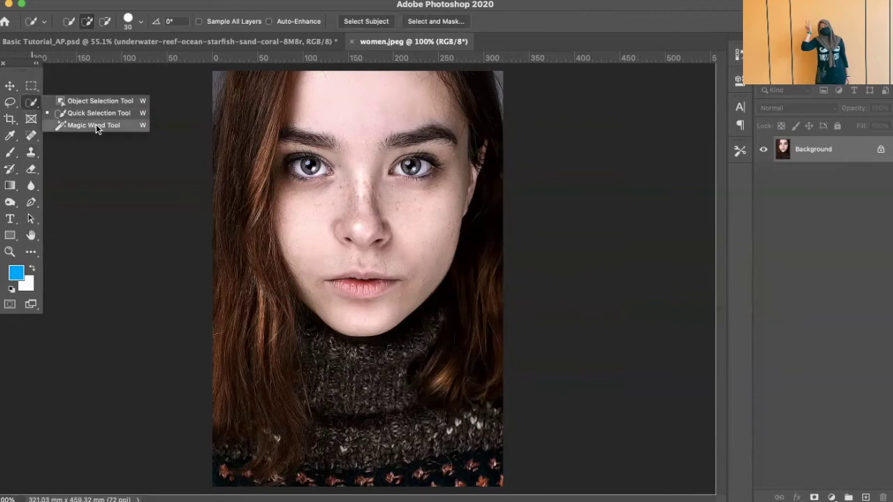
pyautogui.click(27, 107)
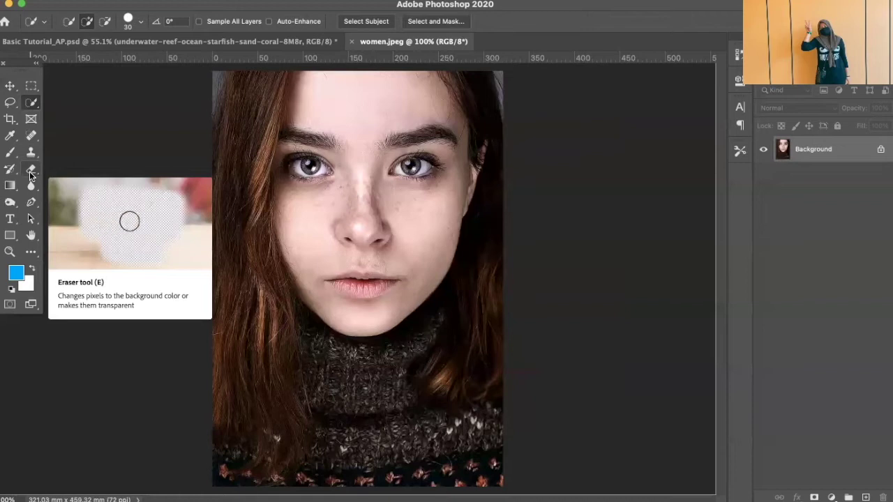
# - Switch to the Basic Tutorial_AP.psd document and activate the Clone Stamp tool
pyautogui.click(142, 39)
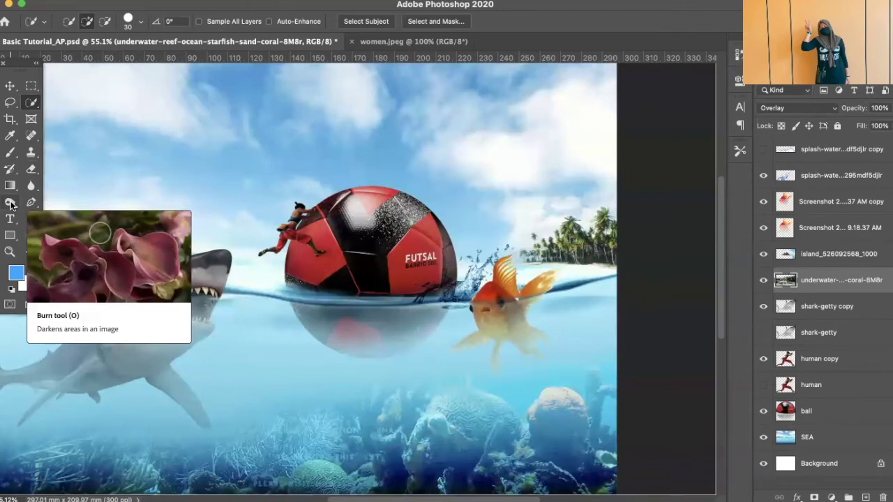
pyautogui.click(11, 203)
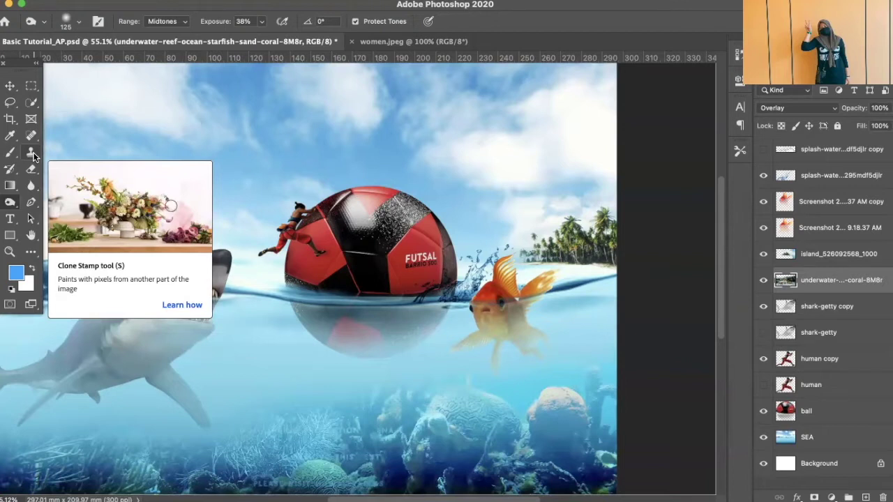
pyautogui.click(33, 155)
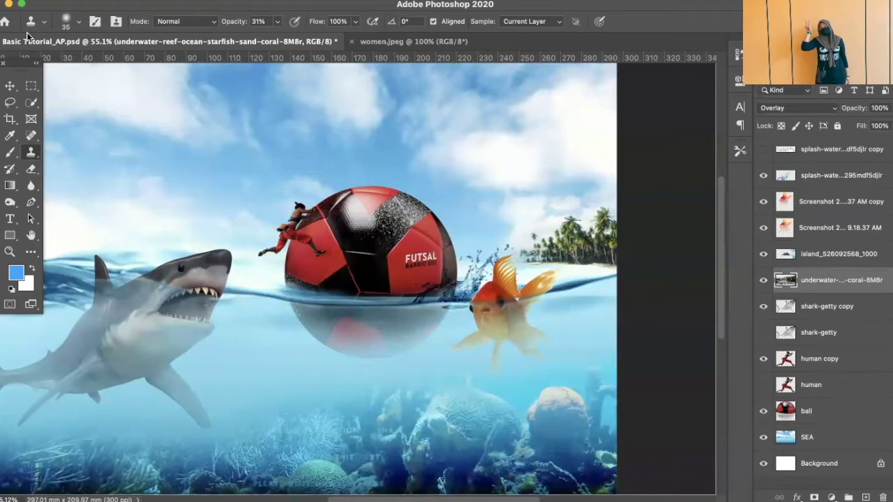
# - Choose the Soft Round brush for the Clone Stamp and set its opacity to 70%
pyautogui.click(75, 23)
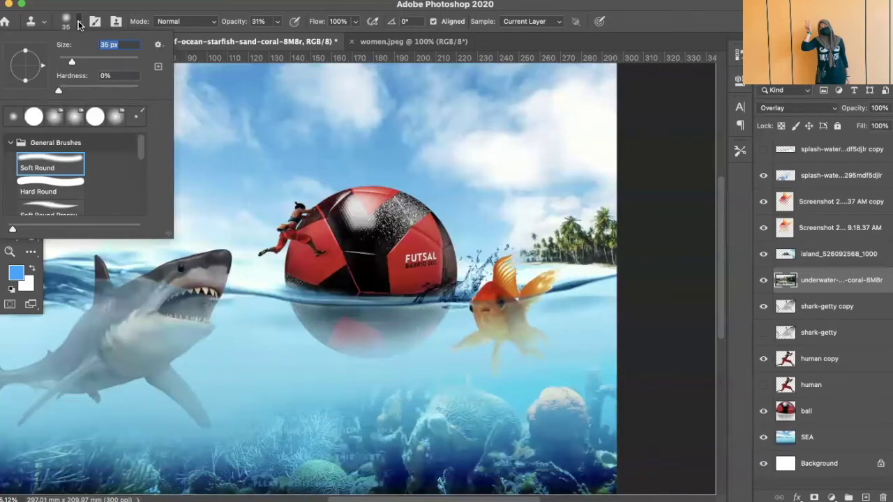
pyautogui.click(60, 191)
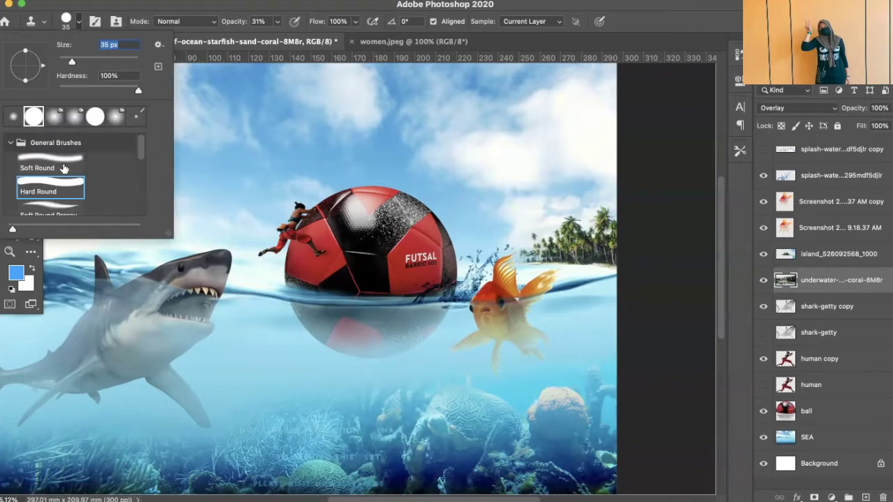
pyautogui.click(65, 168)
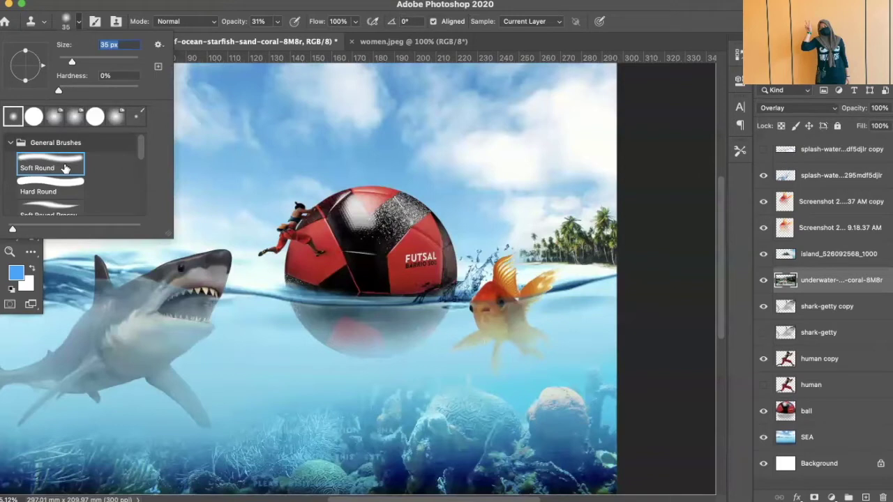
pyautogui.click(188, 5)
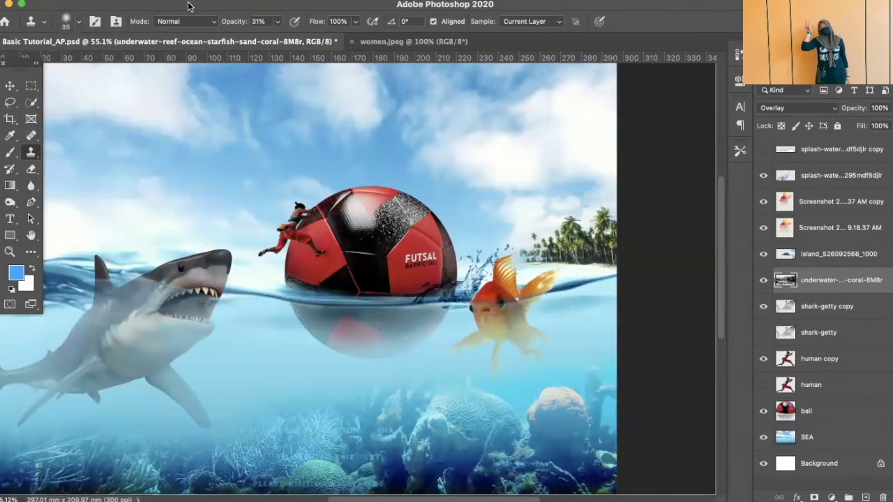
pyautogui.click(279, 23)
pyautogui.moveTo(286, 36); pyautogui.dragTo(301, 35)
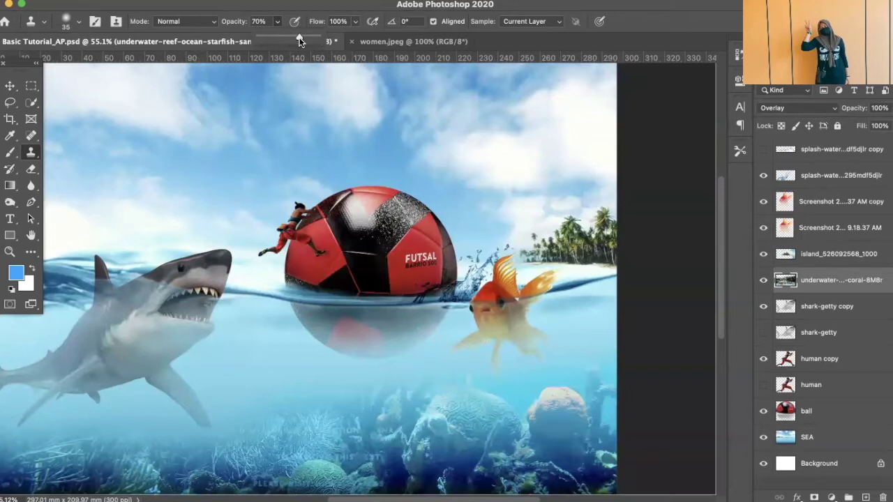
# - Clone clean water from just above over the watermark letter S on the underwater coral layer
pyautogui.scroll(5, 601, 271)
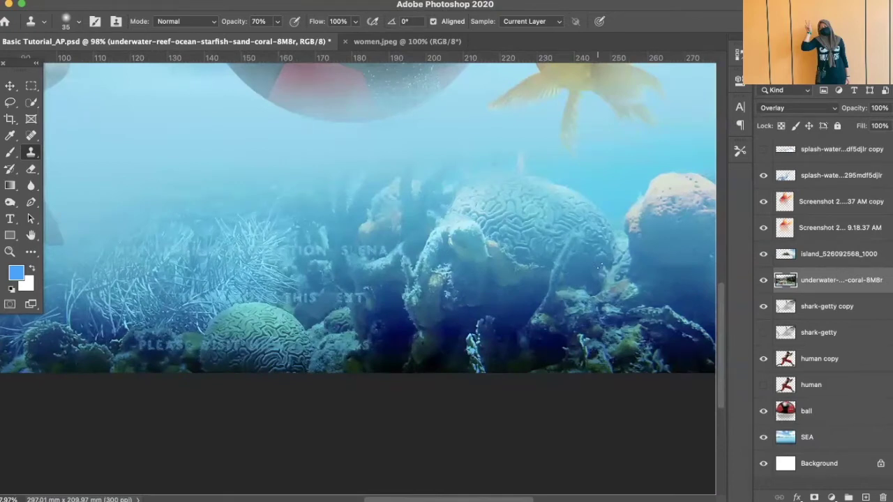
pyautogui.scroll(3, 582, 127)
pyautogui.scroll(3, 581, 127)
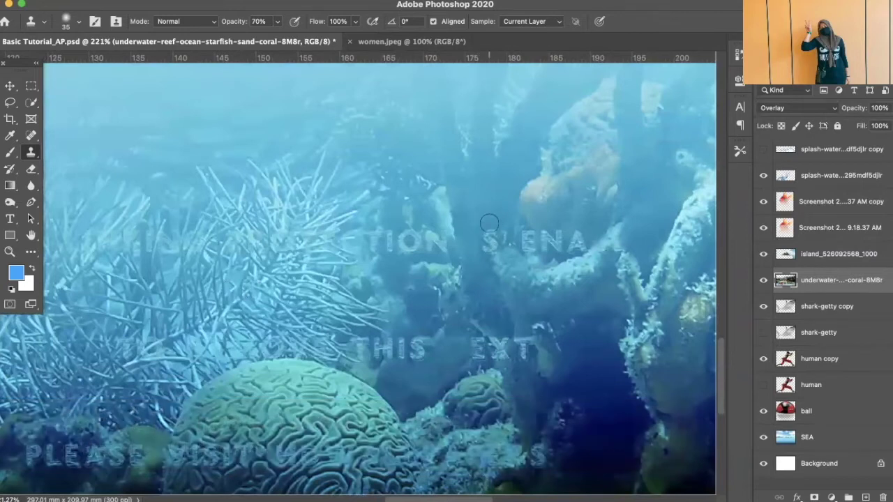
pyautogui.scroll(2, 487, 236)
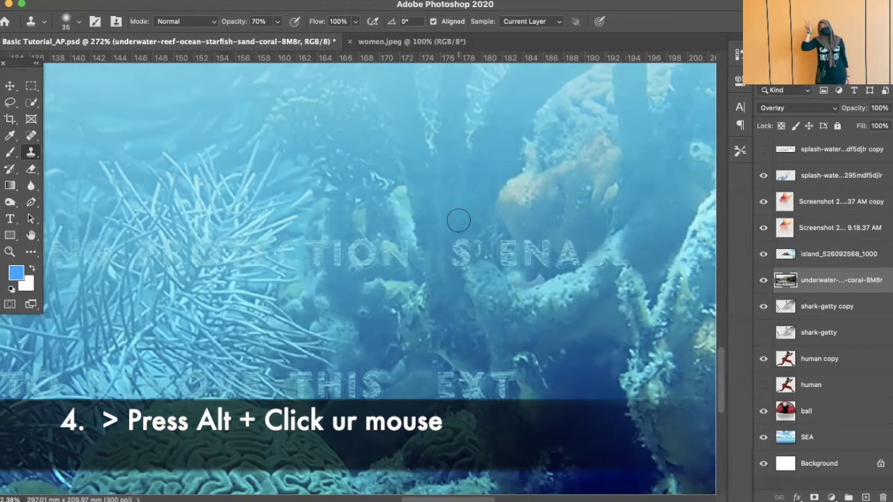
pyautogui.press('alt')
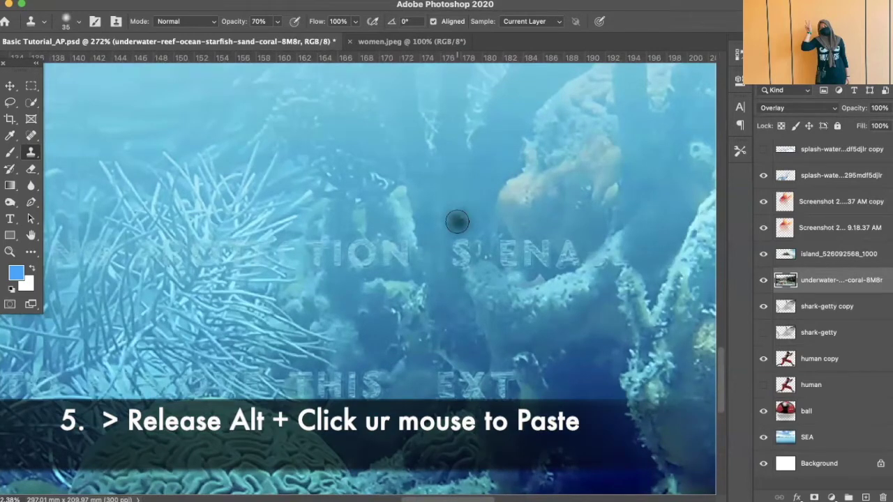
pyautogui.click(460, 246)
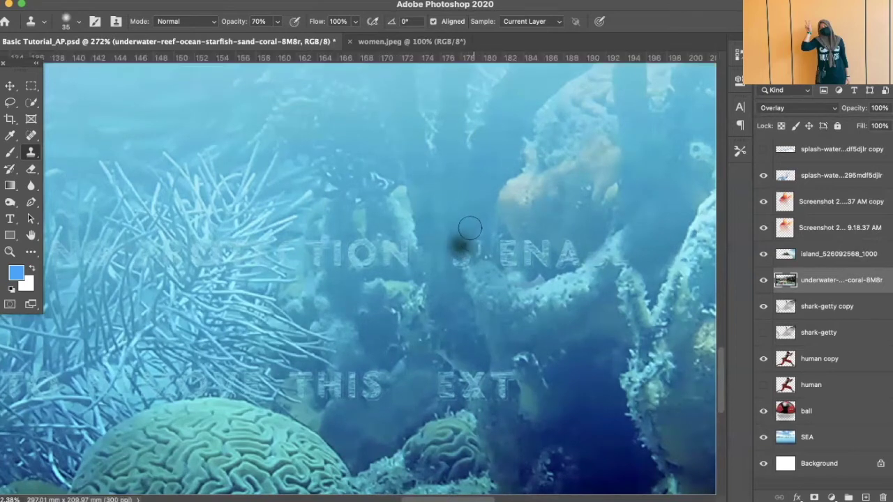
pyautogui.press('super+z')
pyautogui.keyDown('alt'); pyautogui.click(464, 228); pyautogui.keyUp('alt')
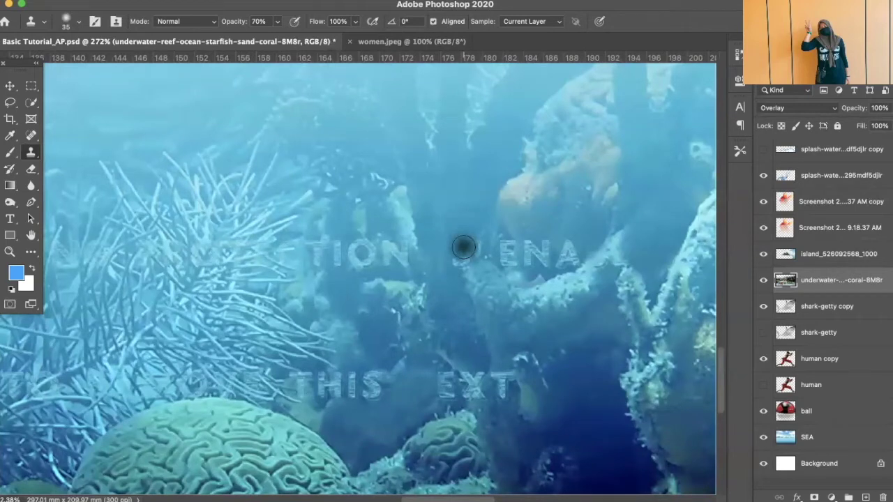
pyautogui.click(463, 251)
pyautogui.click(459, 261)
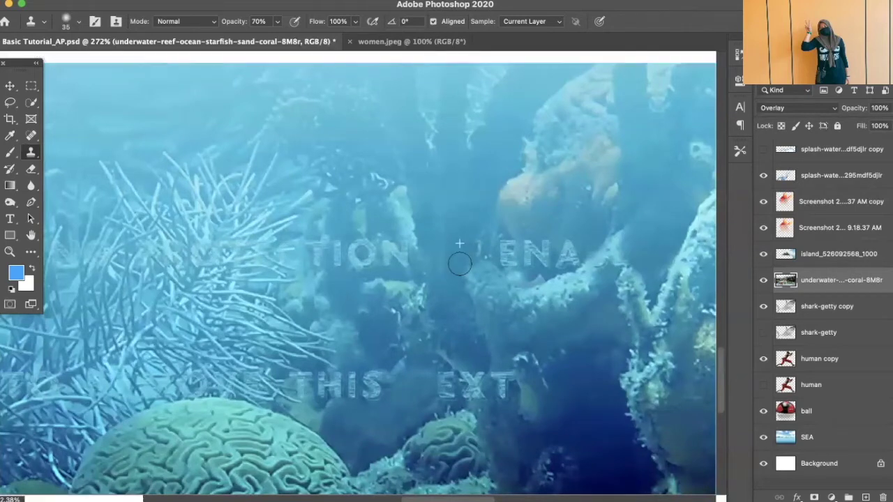
pyautogui.press('super+z')
pyautogui.keyDown('alt'); pyautogui.click(480, 231); pyautogui.keyUp('alt')
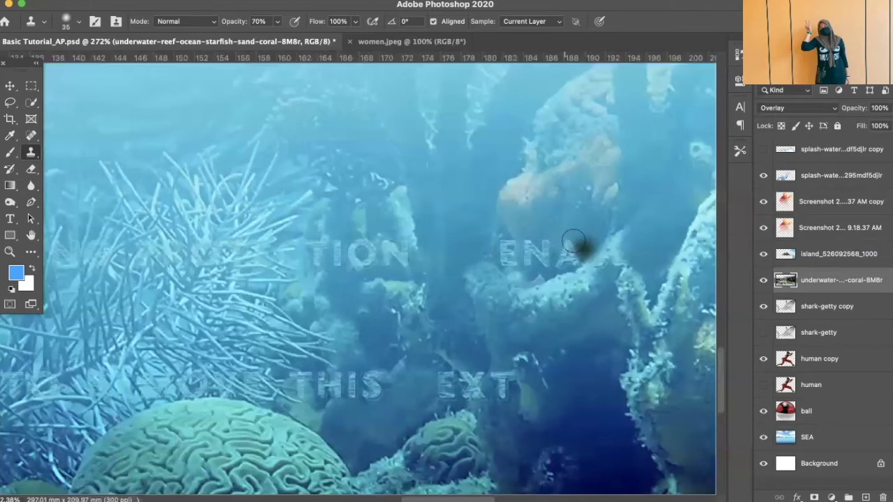
# - Sample the reef above the watermark letter A at the end of "ENA" and clone it over that letter
pyautogui.keyDown('alt'); pyautogui.click(584, 239); pyautogui.keyUp('alt')
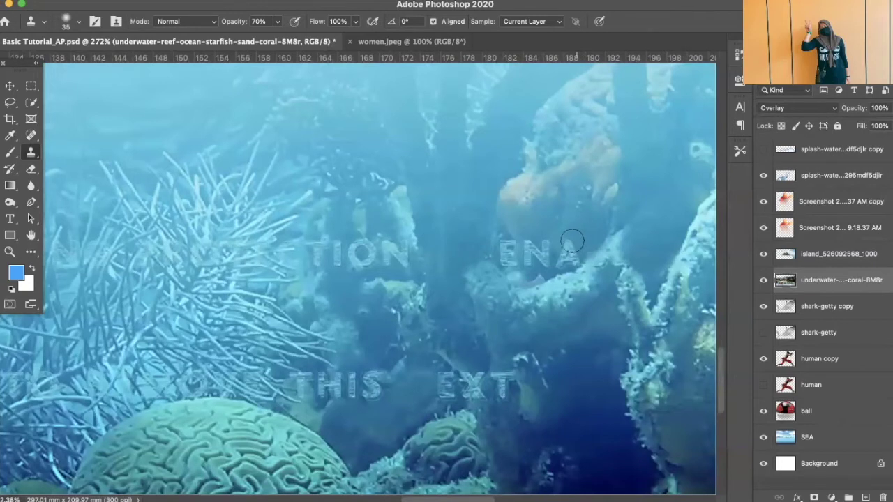
pyautogui.click(576, 245)
pyautogui.press('super+z')
pyautogui.click(574, 256)
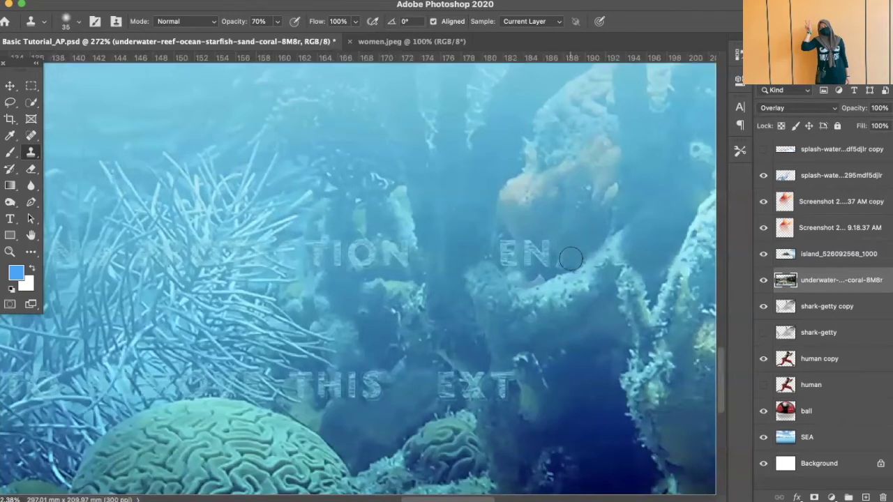
pyautogui.click(564, 255)
# - Set the Clone Stamp opacity to 36% and clone nearby reef texture over the watermark letter N
pyautogui.press('3')
pyautogui.press('6')
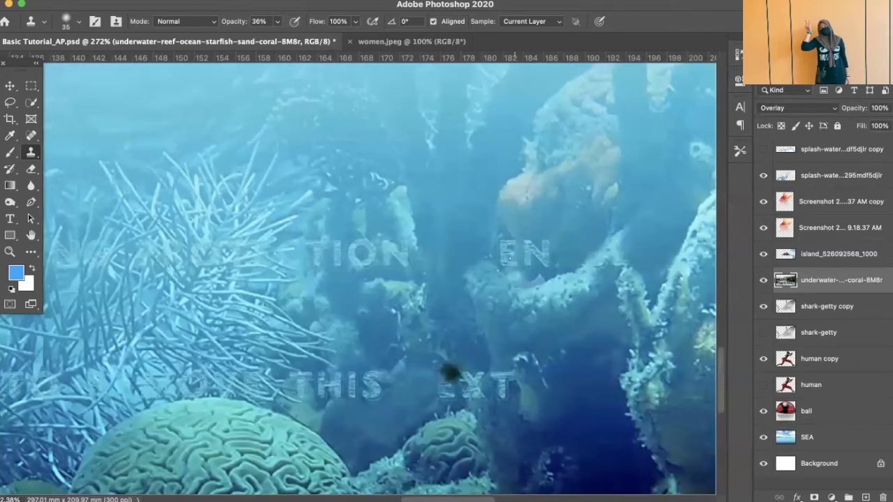
pyautogui.keyDown('alt'); pyautogui.click(529, 231); pyautogui.keyUp('alt')
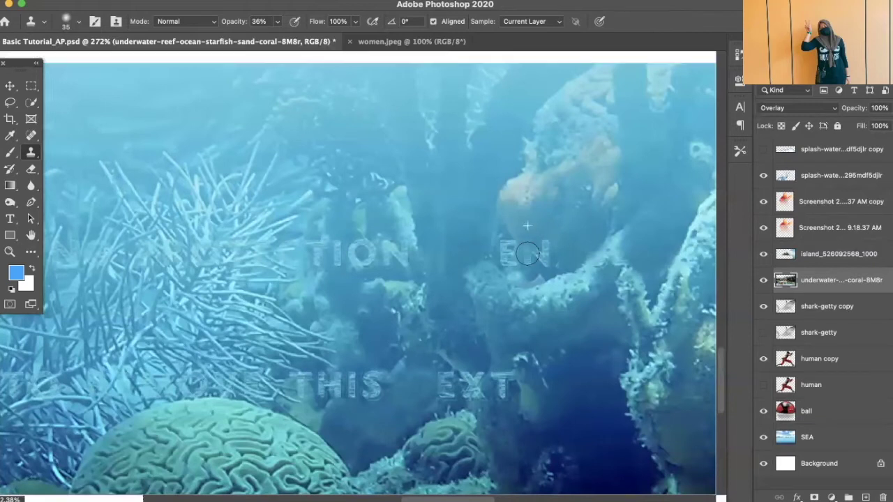
pyautogui.moveTo(529, 236); pyautogui.dragTo(533, 240)
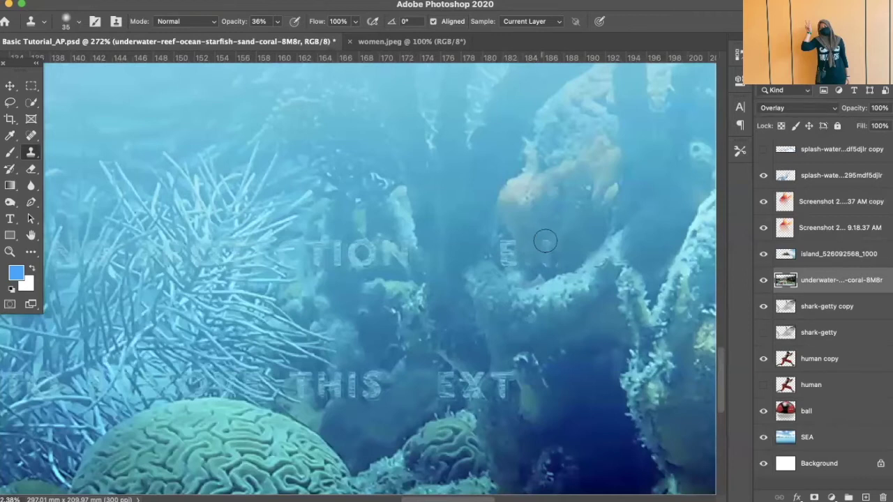
pyautogui.moveTo(538, 249); pyautogui.dragTo(545, 259)
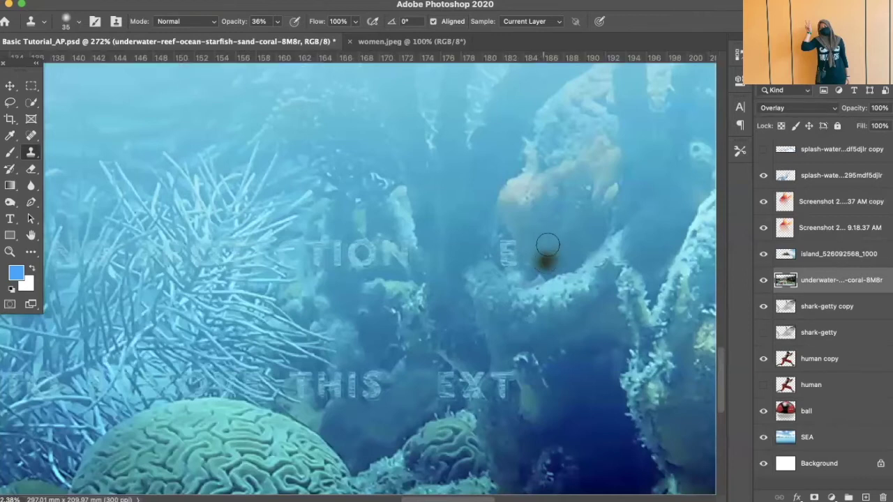
pyautogui.click(527, 255)
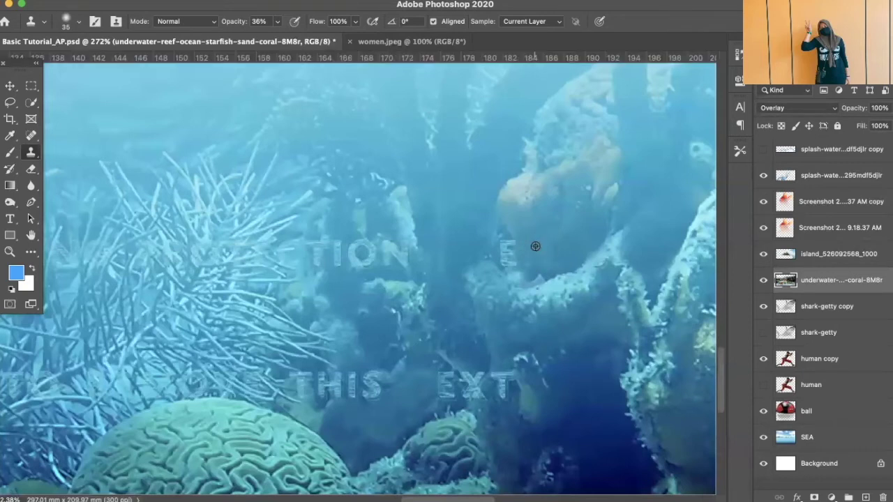
pyautogui.click(537, 235)
pyautogui.hotkey('ctrl', 'z')
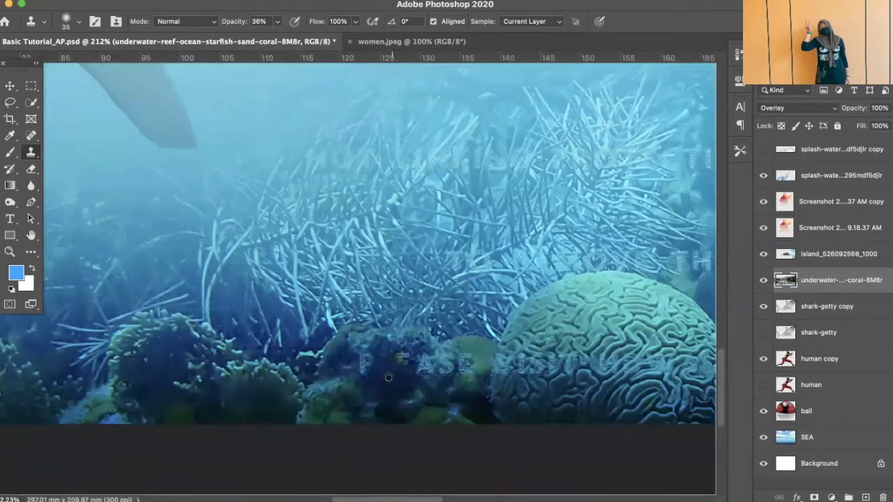
# - Check the retouched reef in the wider composite and switch to the women.jpeg portrait to examine the facial skin up close
pyautogui.press('super+minus')
pyautogui.press('super+minus')
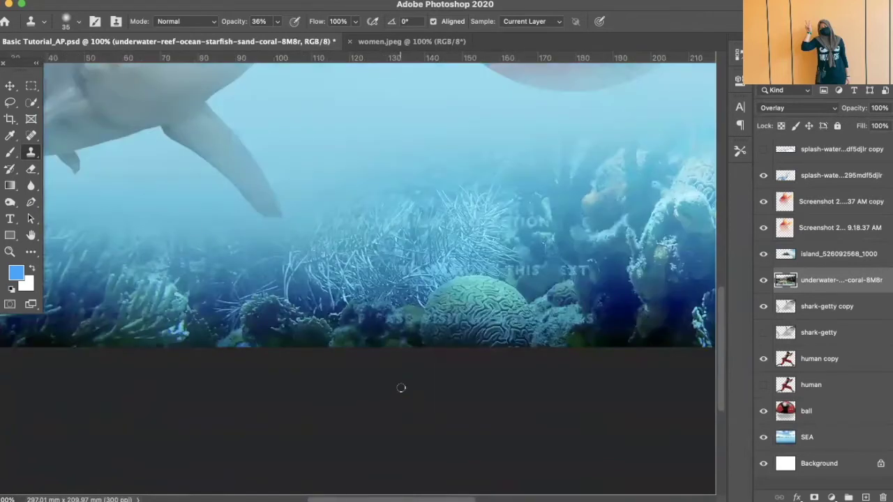
pyautogui.hscroll(3, 401, 388)
pyautogui.scroll(5, 401, 389)
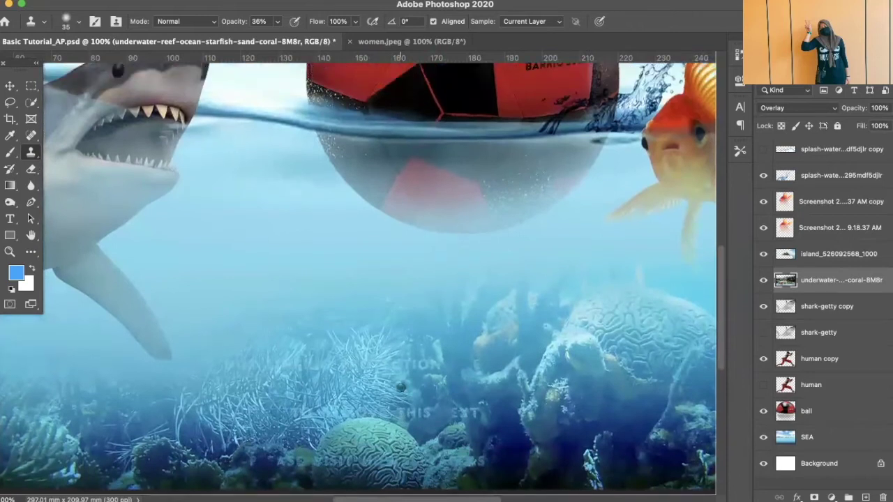
pyautogui.press('super+minus')
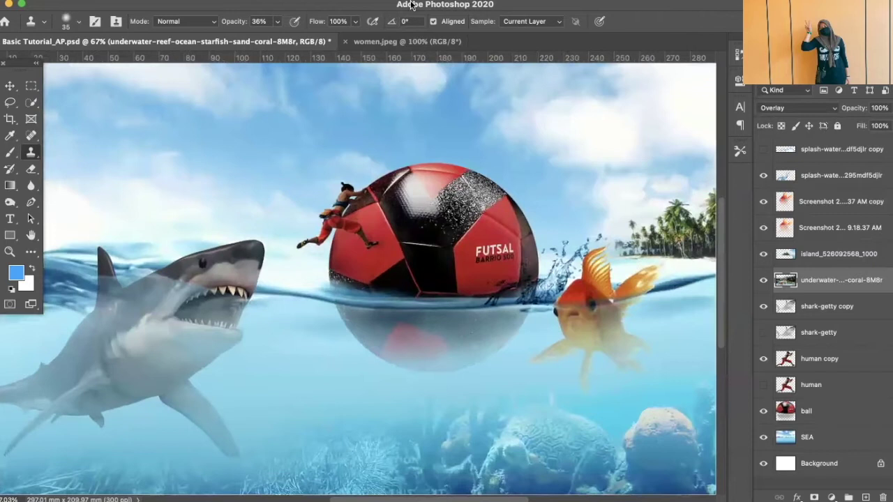
pyautogui.click(408, 40)
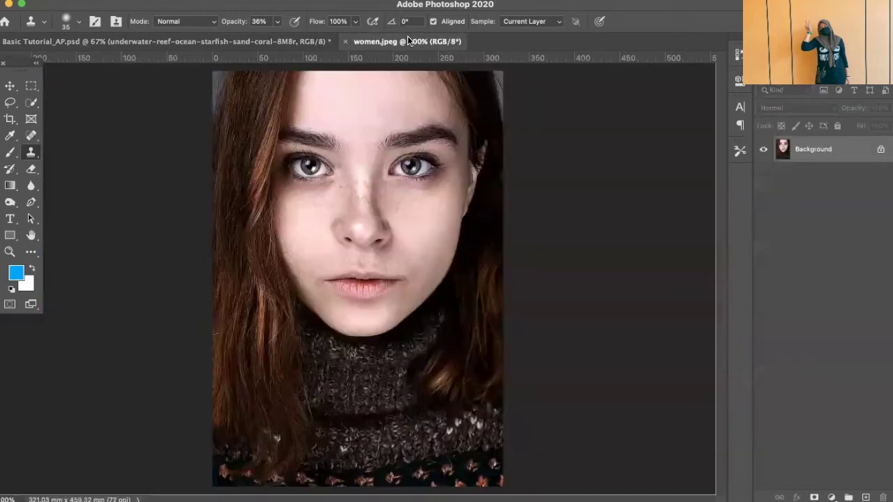
pyautogui.scroll(5, 346, 193)
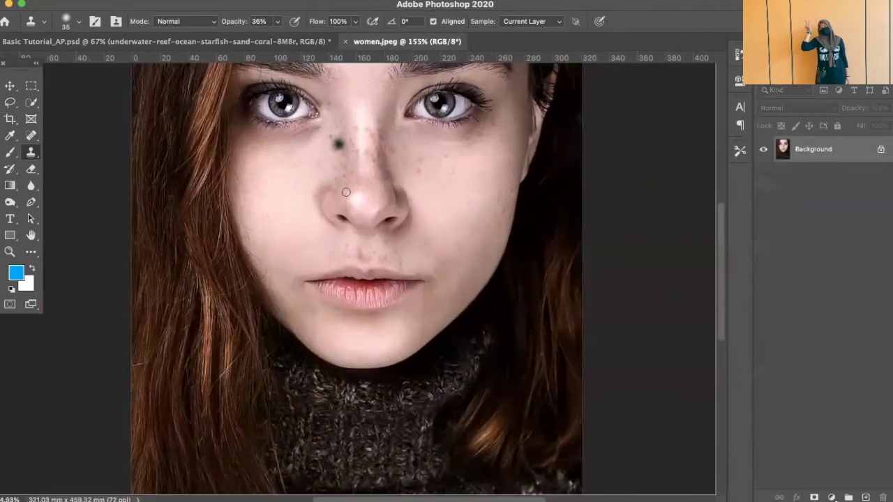
pyautogui.scroll(5, 346, 192)
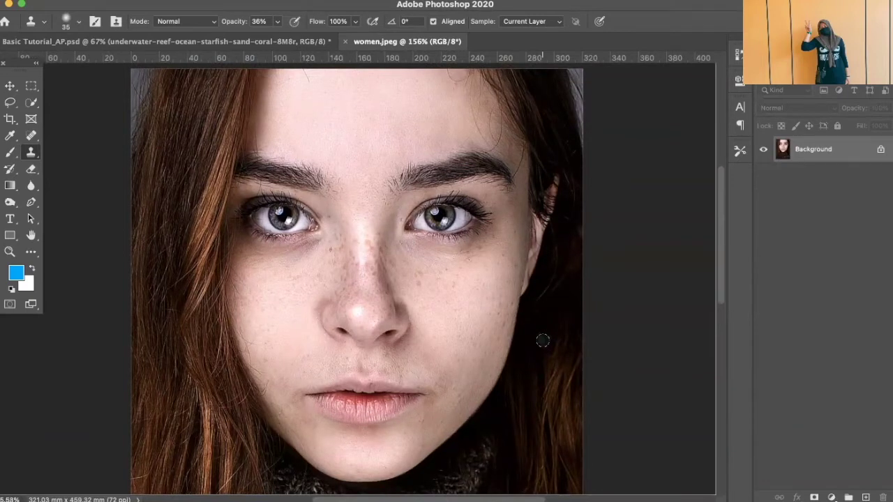
pyautogui.scroll(-2, 433, 293)
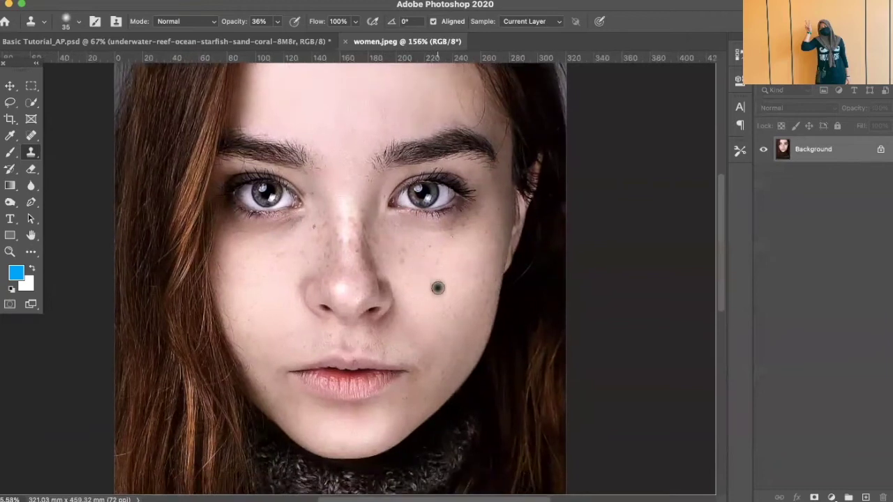
pyautogui.scroll(3, 438, 289)
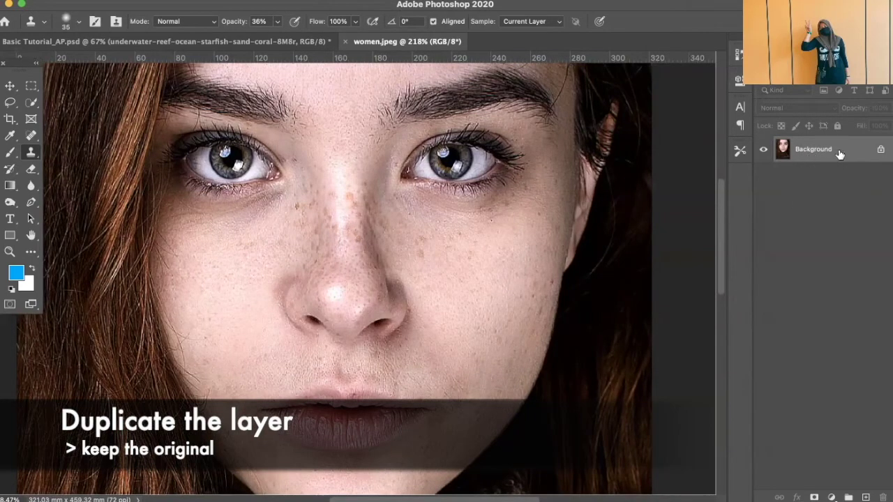
# - Duplicate the portrait's Background layer, then name the original layer orignl and the copy edited, leaving only the copy visible
pyautogui.moveTo(851, 153); pyautogui.dragTo(865, 497)
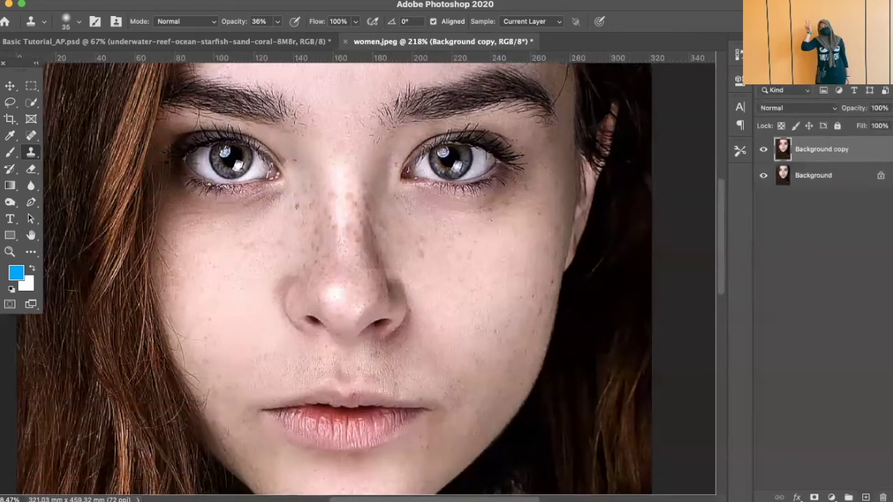
pyautogui.doubleClick(811, 176)
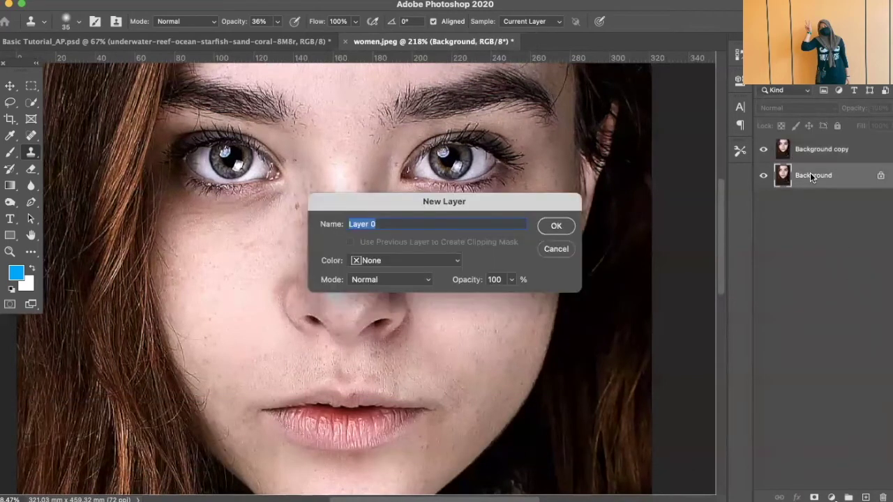
pyautogui.write('orignl')
pyautogui.press('Return')
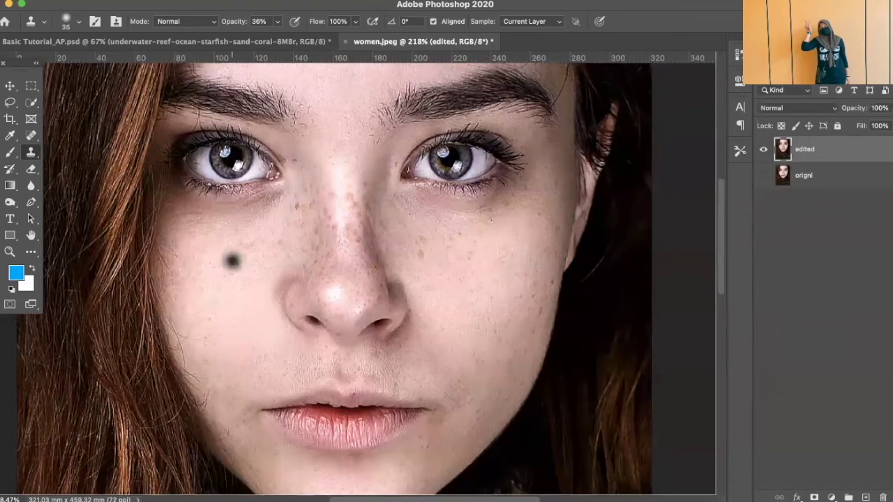
# - Set the Clone Stamp opacity to 27% for retouching the skin on the edited layer
pyautogui.click(81, 23)
pyautogui.click(212, 9)
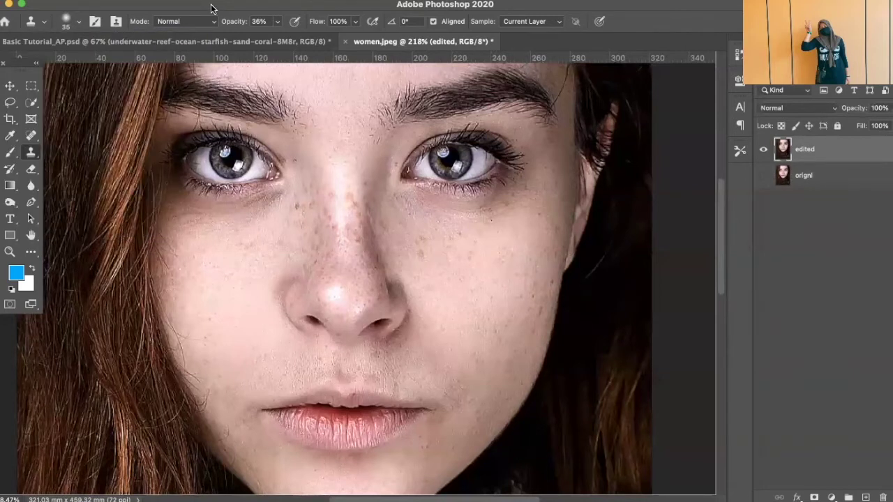
pyautogui.click(277, 21)
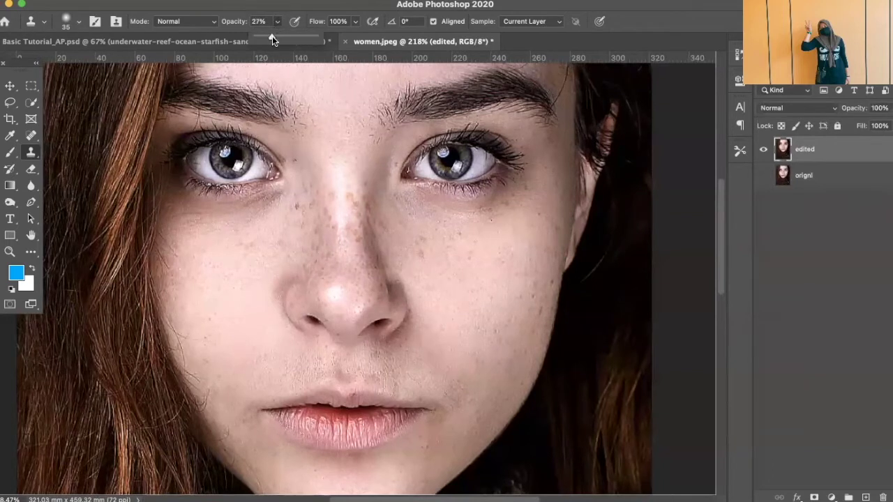
pyautogui.click(301, 6)
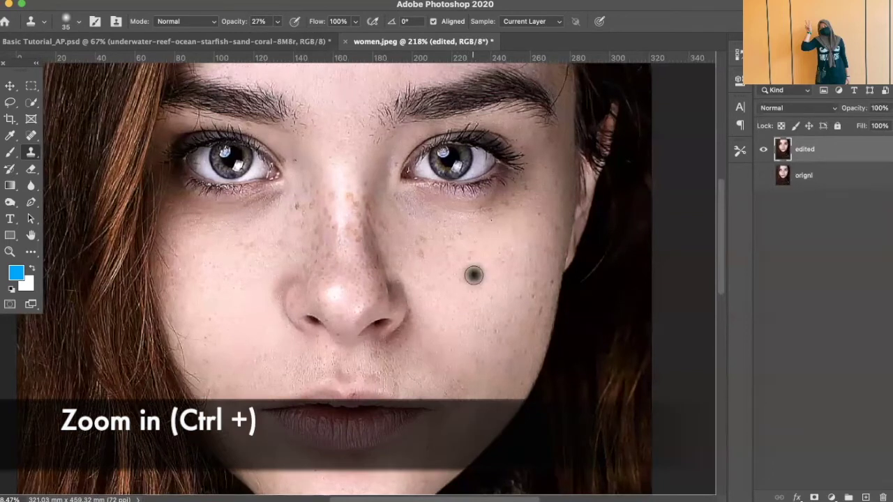
# - Set the Clone Stamp brush size to 25 and clone sampled skin from below the eye over the nearby cheek freckles
pyautogui.hotkey('ctrl', '+')
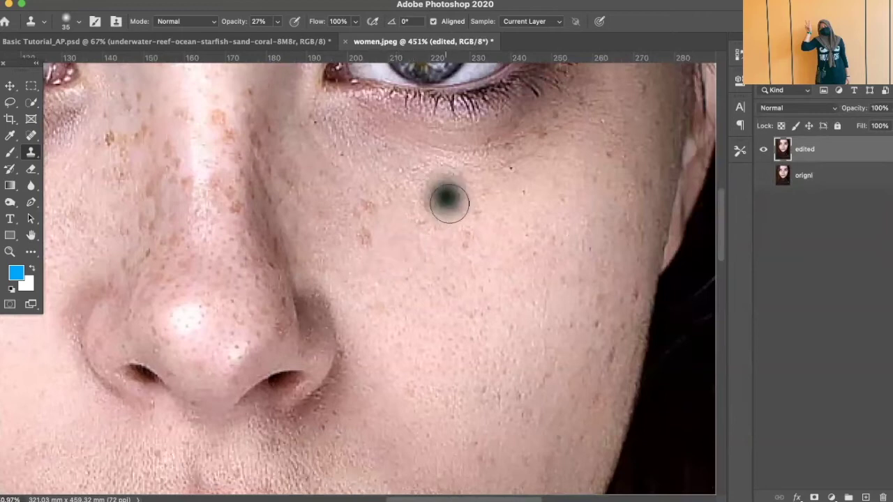
pyautogui.press('[')
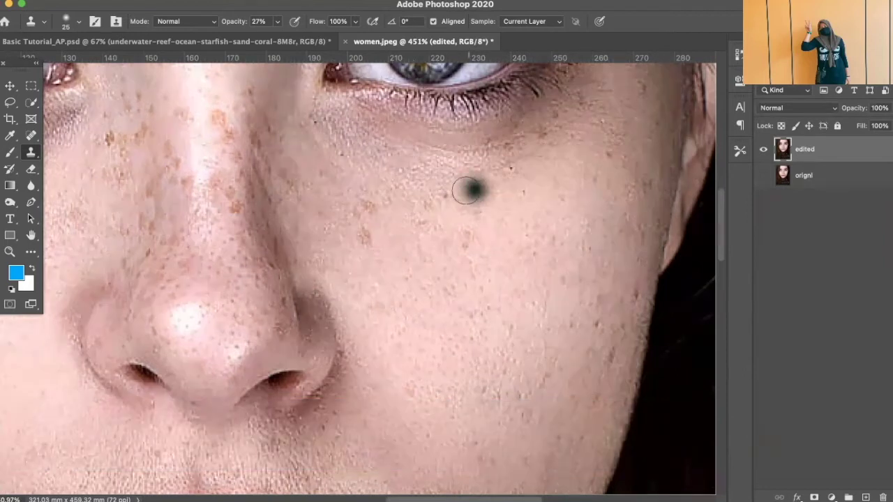
pyautogui.press(']')
pyautogui.press(']')
pyautogui.press(']')
pyautogui.press('[')
pyautogui.press('[')
pyautogui.press('[')
pyautogui.keyDown('alt'); pyautogui.click(463, 179); pyautogui.keyUp('alt')
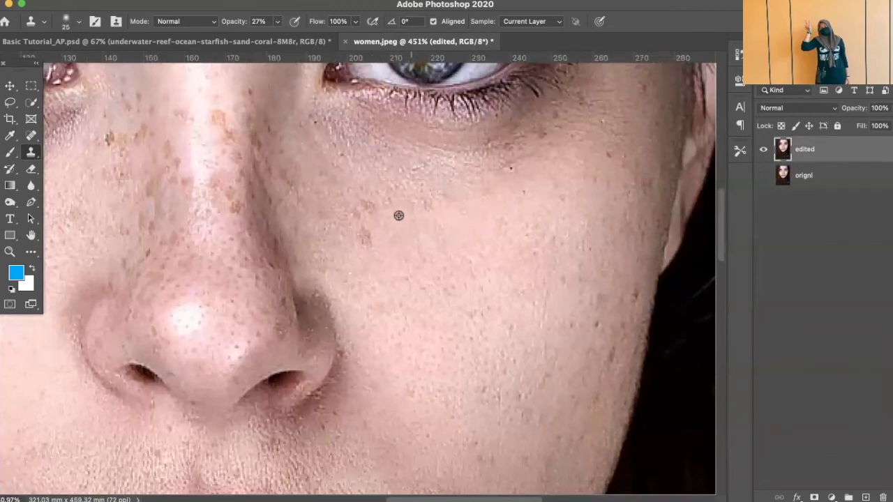
# - Enlarge the Clone Stamp brush to 40 and clone clean skin from just below over the brown spot beside the nose
pyautogui.press(']')
pyautogui.press(']')
pyautogui.press(']')
pyautogui.keyDown('alt'); pyautogui.click(361, 261); pyautogui.keyUp('alt')
pyautogui.click(362, 241)
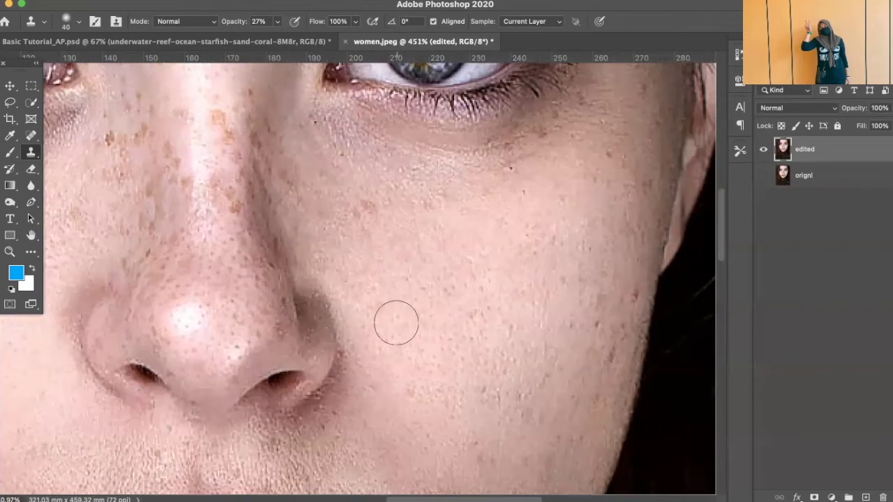
# - Clone sampled clean skin over the remaining freckles on both cheeks and check the whole face
pyautogui.hscroll(-6, 396, 320)
pyautogui.keyDown('alt'); pyautogui.click(545, 256); pyautogui.keyUp('alt')
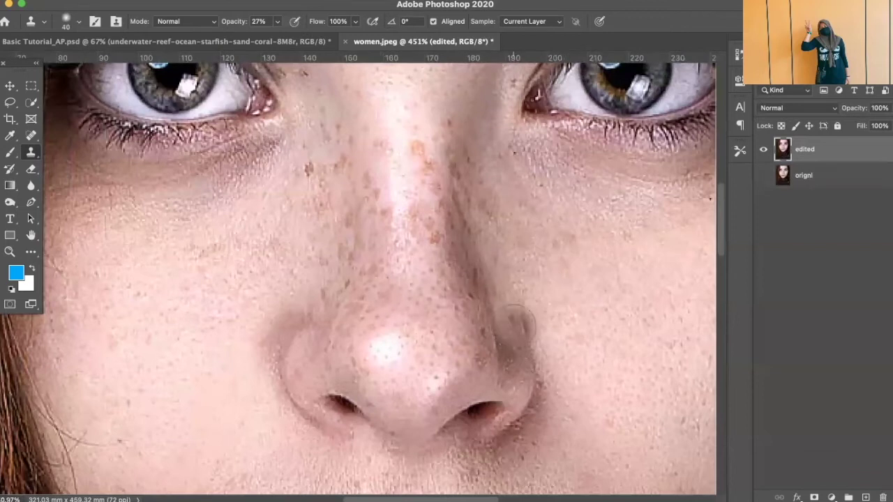
pyautogui.press('super+minus')
pyautogui.press('super+minus')
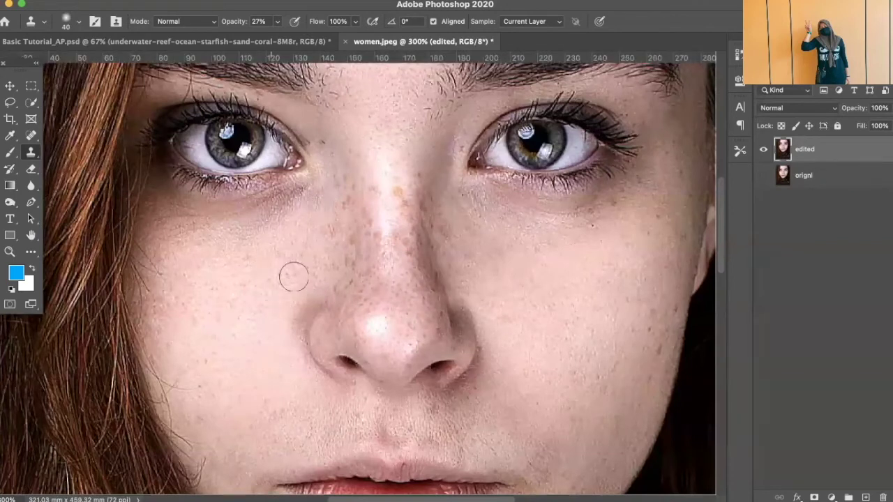
pyautogui.keyDown('alt'); pyautogui.click(591, 341); pyautogui.keyUp('alt')
pyautogui.keyDown('alt'); pyautogui.click(606, 349); pyautogui.keyUp('alt')
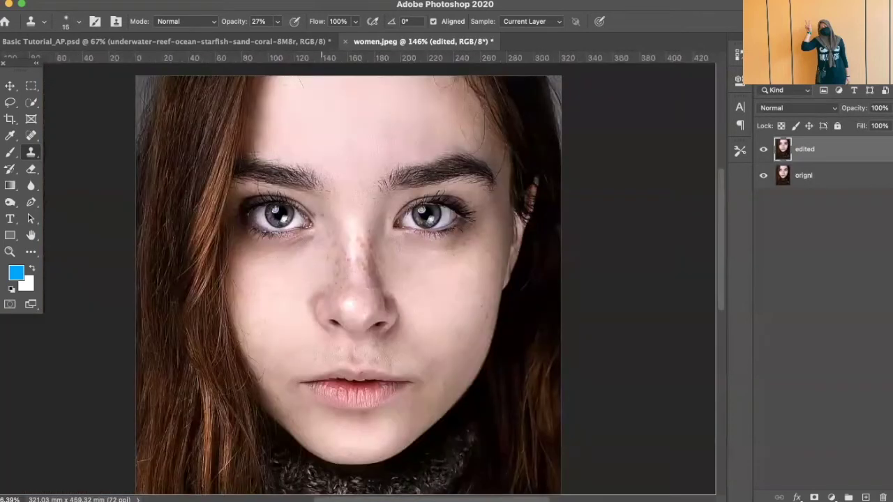
pyautogui.scroll(-3, 357, 279)
pyautogui.scroll(3, 357, 279)
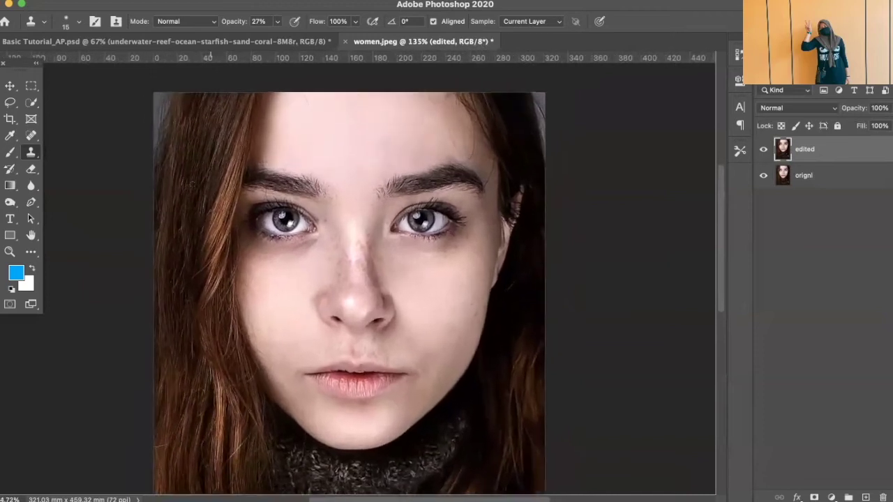
pyautogui.scroll(-2, 357, 279)
pyautogui.scroll(1, 340, 279)
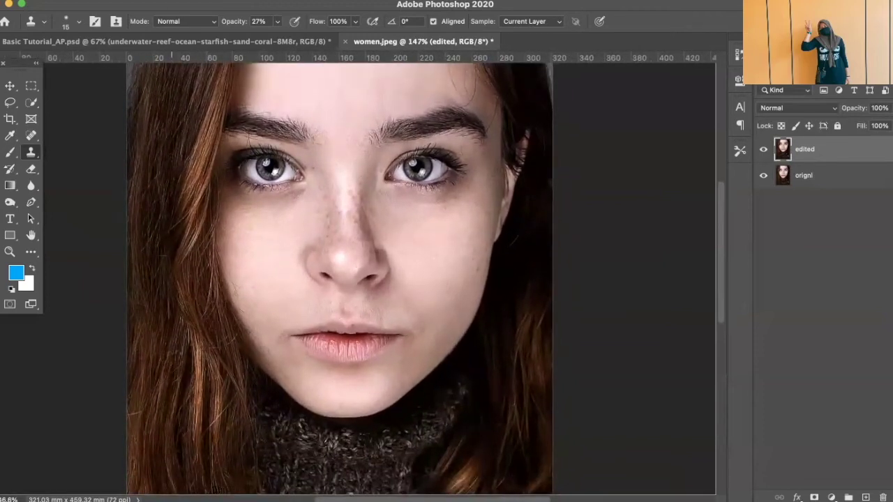
pyautogui.press('super+z')
# - Open a Curves adjustment on the edited layer and darken the shadows with a point at input 89, output 69
pyautogui.click(147, 0)
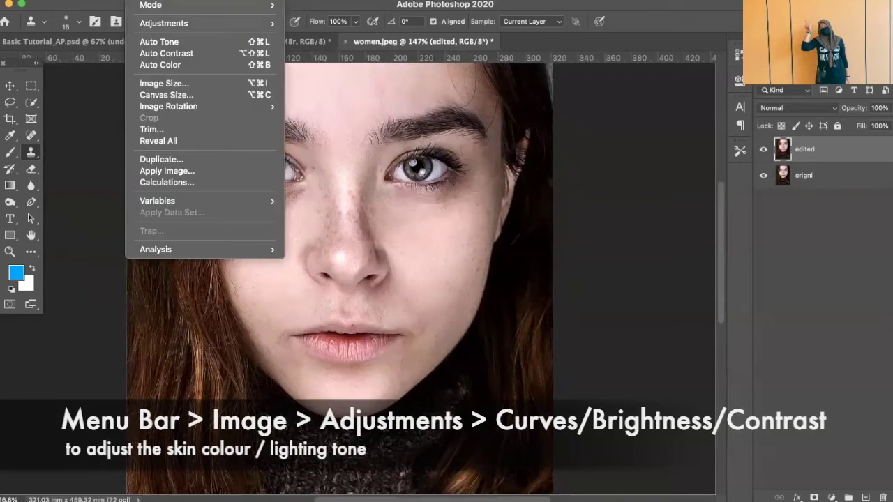
pyautogui.moveTo(165, 24)
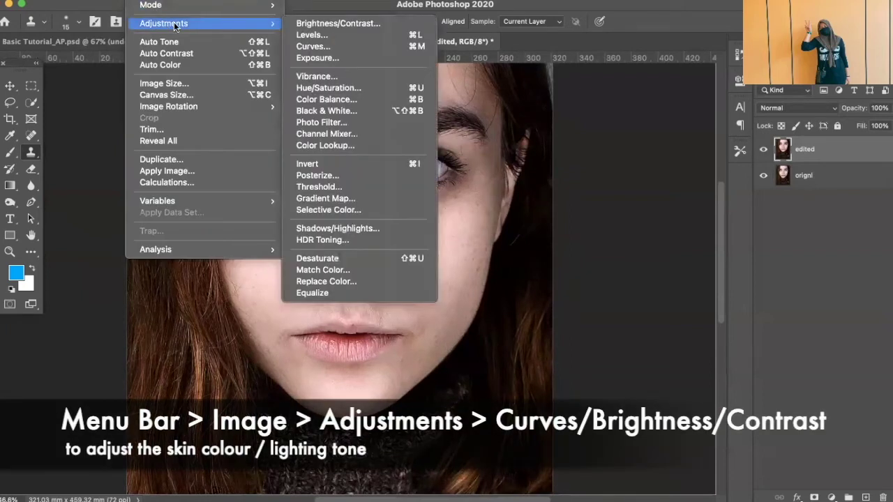
pyautogui.click(336, 48)
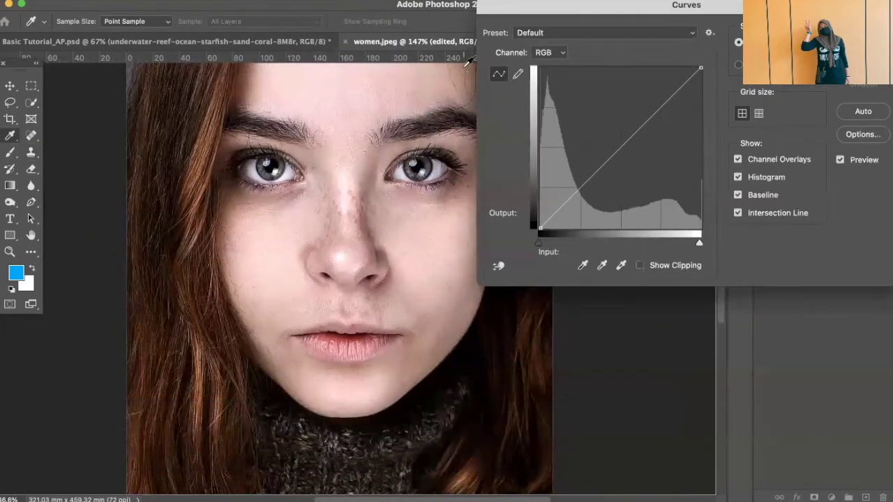
pyautogui.click(596, 184)
pyautogui.moveTo(595, 182); pyautogui.dragTo(597, 183)
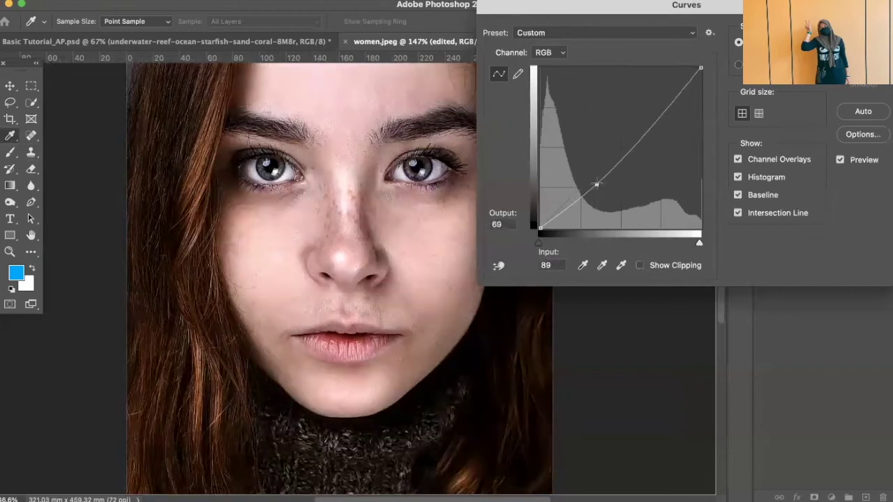
# - Add a second curve point in the highlights at input 169, output 150 and compare the portrait with and without the preview
pyautogui.click(640, 131)
pyautogui.moveTo(639, 129); pyautogui.dragTo(646, 132)
pyautogui.click(841, 160)
pyautogui.click(841, 160)
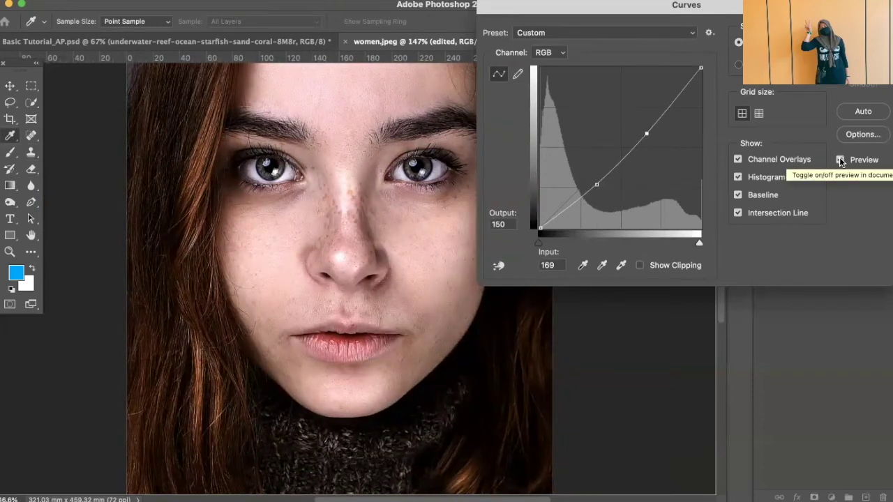
# - Raise the highlight curve point to input 172, output 161, compare before and after, and apply the Curves adjustment
pyautogui.moveTo(596, 186); pyautogui.dragTo(596, 186)
pyautogui.moveTo(647, 133)
pyautogui.mouseDown()
pyautogui.moveTo(640, 127)
pyautogui.moveTo(648, 127)
pyautogui.mouseUp()
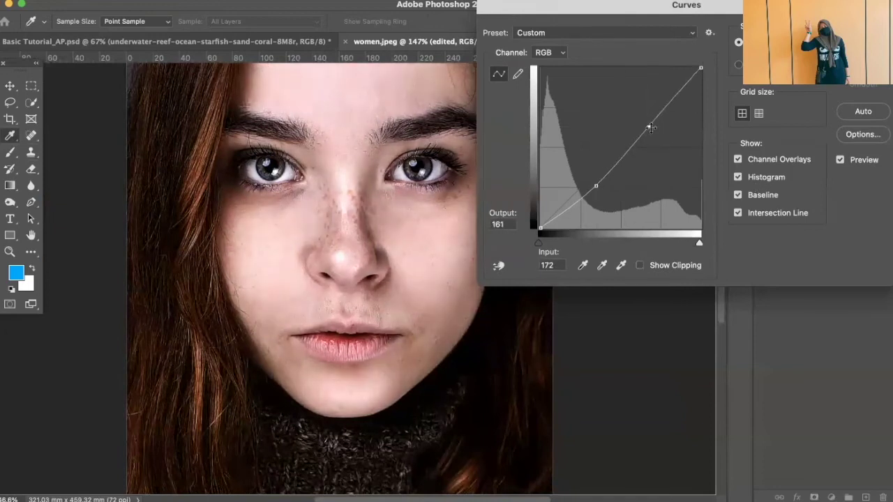
pyautogui.click(841, 160)
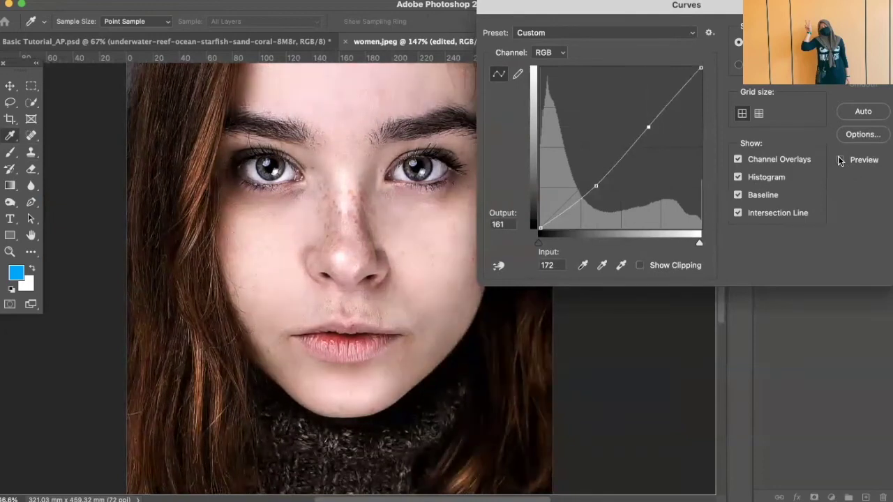
pyautogui.click(841, 160)
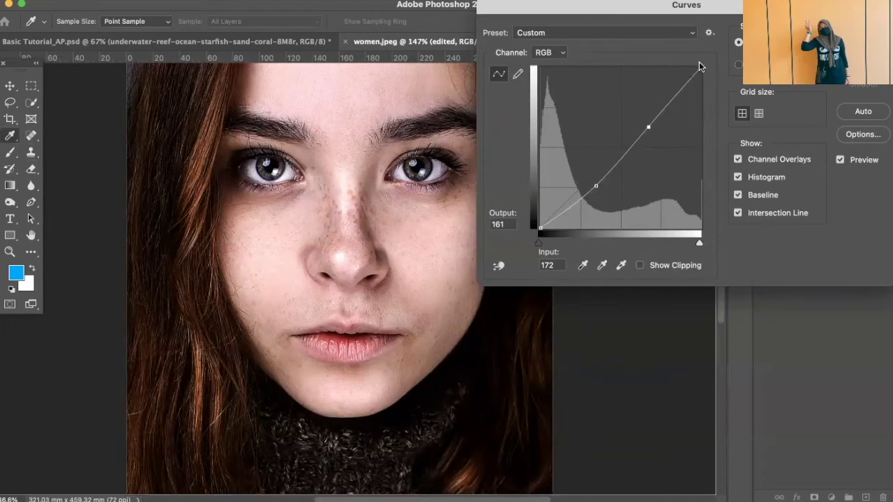
pyautogui.moveTo(683, 7); pyautogui.dragTo(488, 104)
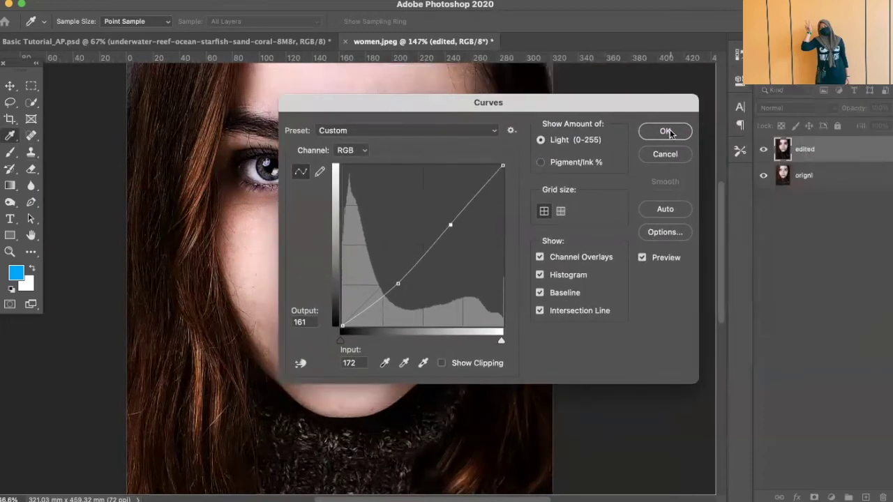
pyautogui.click(666, 132)
# - Set the Clone Stamp brush size to 20 and clone clean skin over the stray hairs near the eyebrow's inner end
pyautogui.press('s')
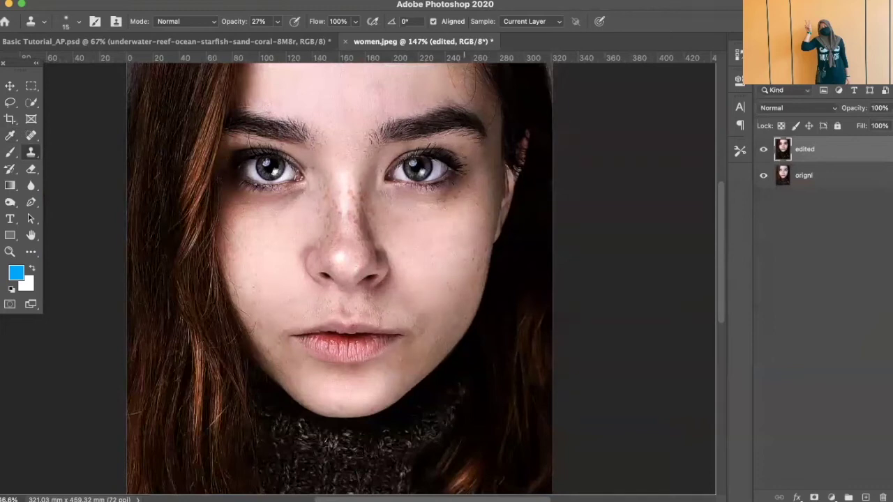
pyautogui.click(437, 143)
pyautogui.scroll(5, 478, 150)
pyautogui.press(']')
pyautogui.press(']')
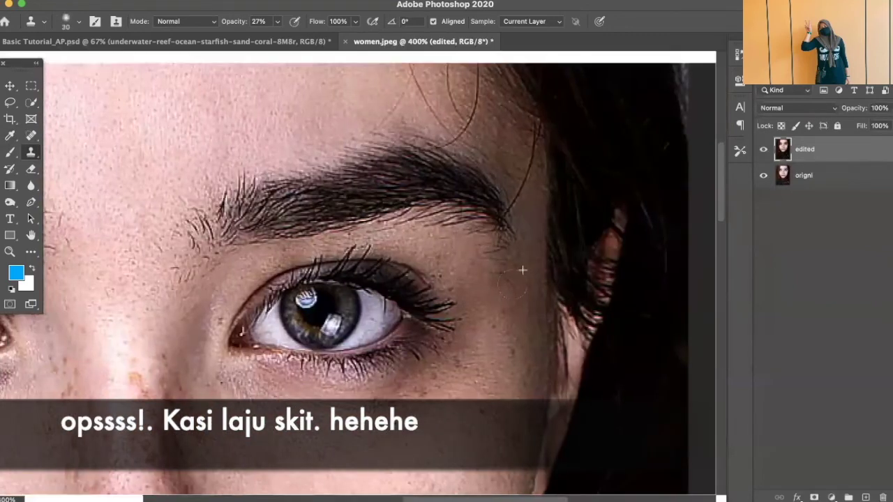
pyautogui.press('[')
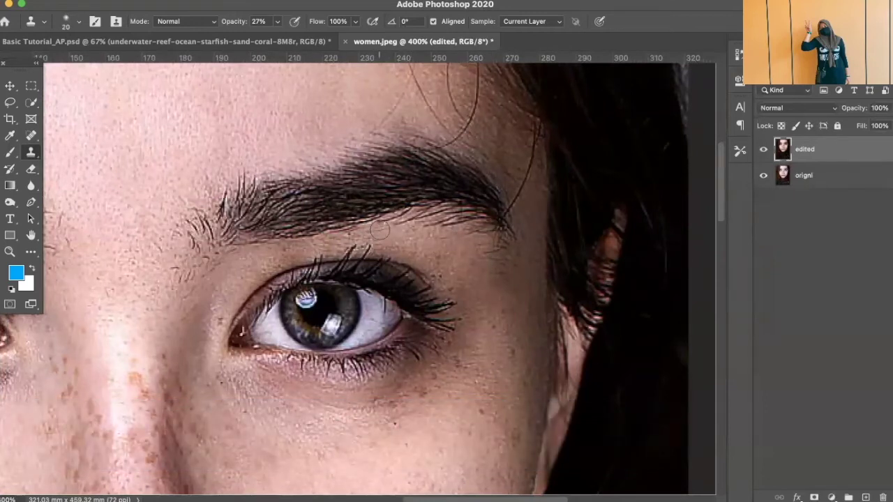
pyautogui.scroll(3, 404, 229)
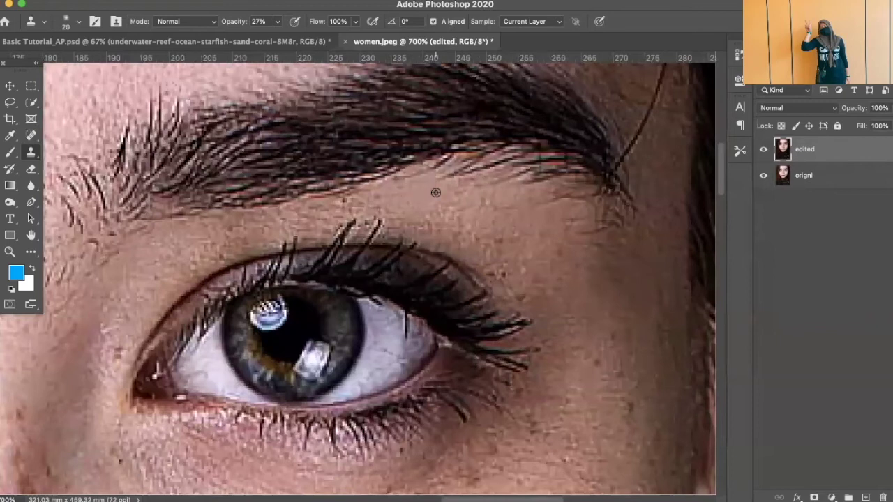
pyautogui.hscroll(-5, 229, 299)
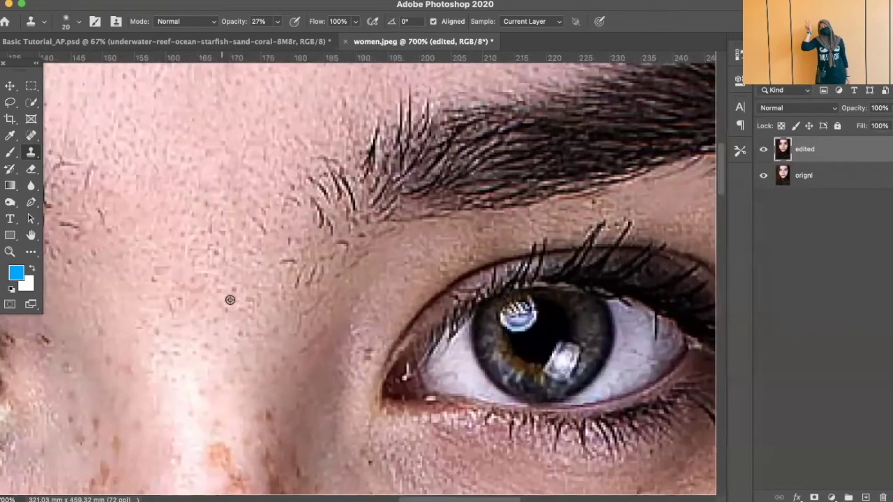
pyautogui.moveTo(281, 262)
pyautogui.mouseDown()
pyautogui.moveTo(279, 283)
pyautogui.moveTo(303, 279)
pyautogui.moveTo(293, 288)
pyautogui.mouseUp()
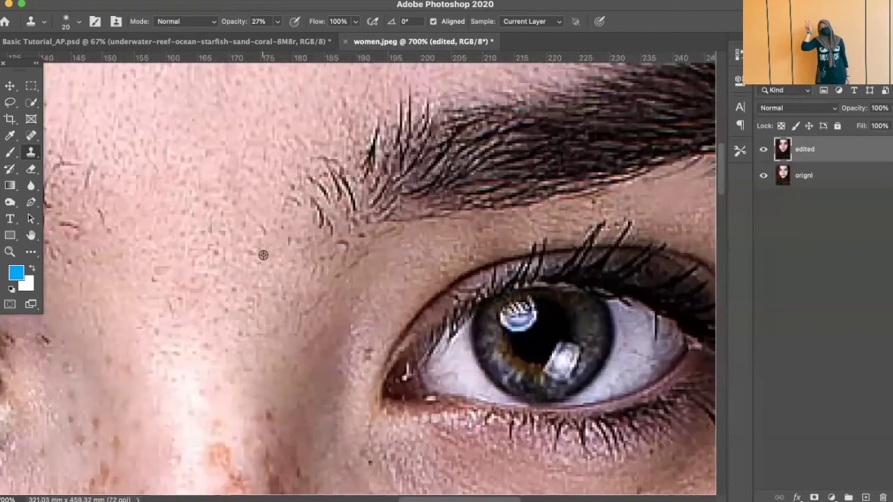
# - Open the edited layer in the Liquify filter and nudge the jawline beside the hair with an enlarged Forward Warp brush
pyautogui.hotkey('ctrl', '1')
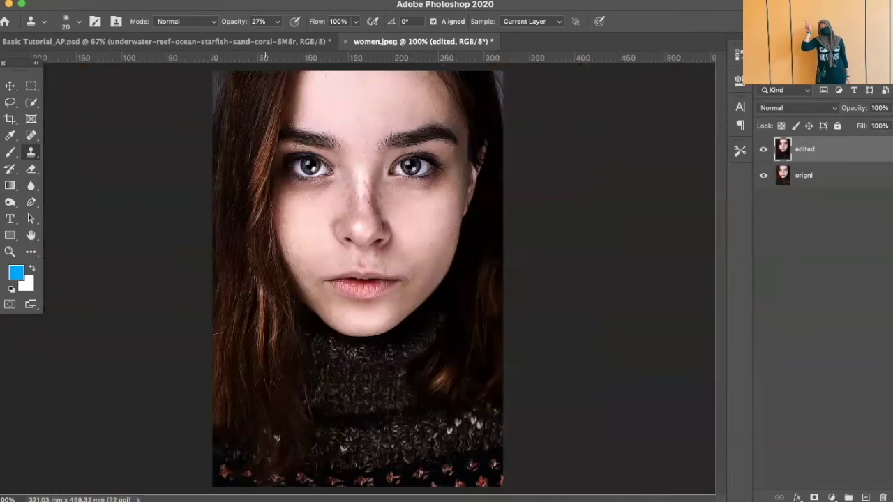
pyautogui.scroll(2, 358, 102)
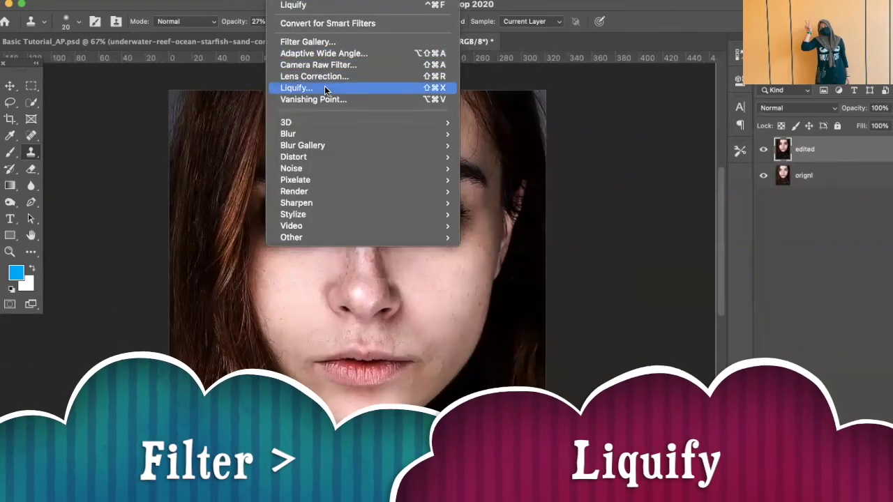
pyautogui.click(325, 89)
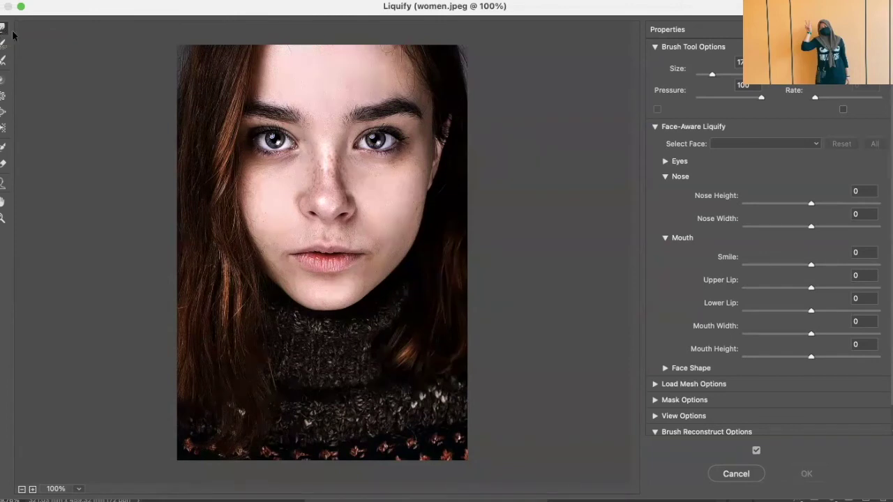
pyautogui.press(']')
pyautogui.click(255, 279)
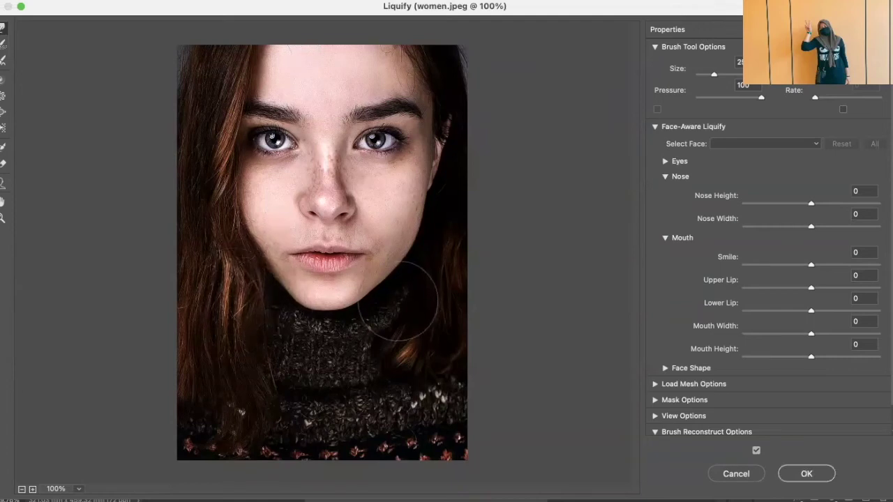
# - Reduce the Forward Warp brush size and push the long hair beside the face into waves
pyautogui.press('[')
pyautogui.press('[')
pyautogui.press('[')
pyautogui.moveTo(223, 284)
pyautogui.mouseDown()
pyautogui.moveTo(215, 290)
pyautogui.moveTo(213, 233)
pyautogui.moveTo(199, 209)
pyautogui.mouseUp()
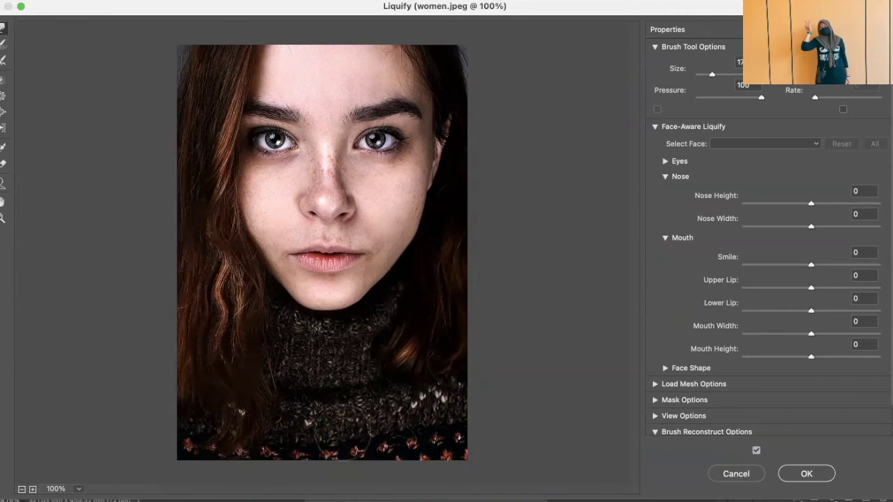
# - Try warping the hair beside the sweater collar into a curl, and undo all the Forward Warp strokes on the hair
pyautogui.moveTo(413, 353); pyautogui.dragTo(370, 374)
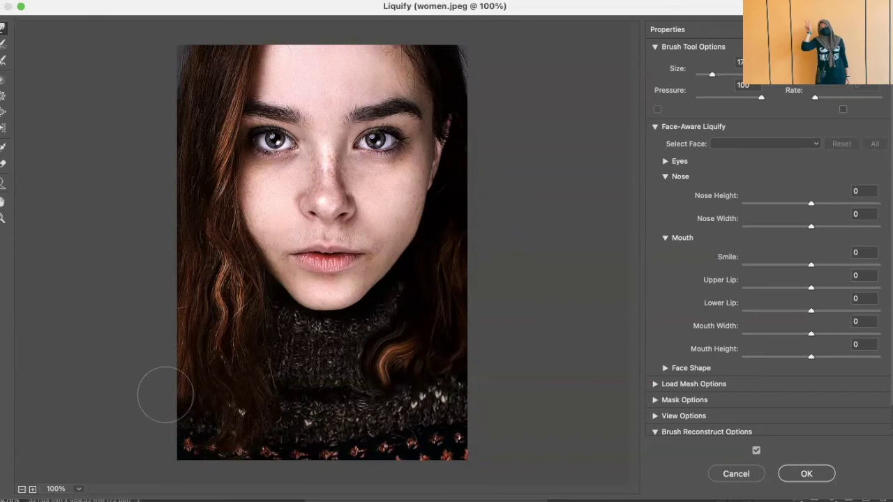
pyautogui.hotkey('ctrl', 'z')
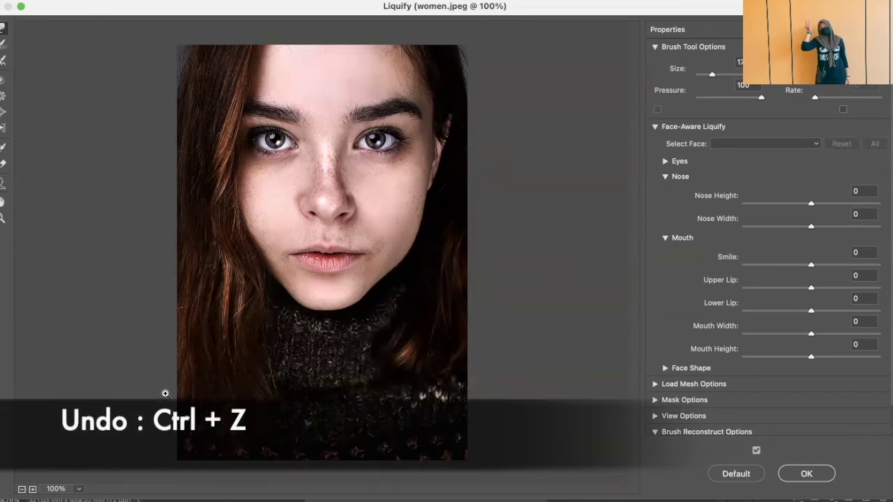
pyautogui.press('alt')
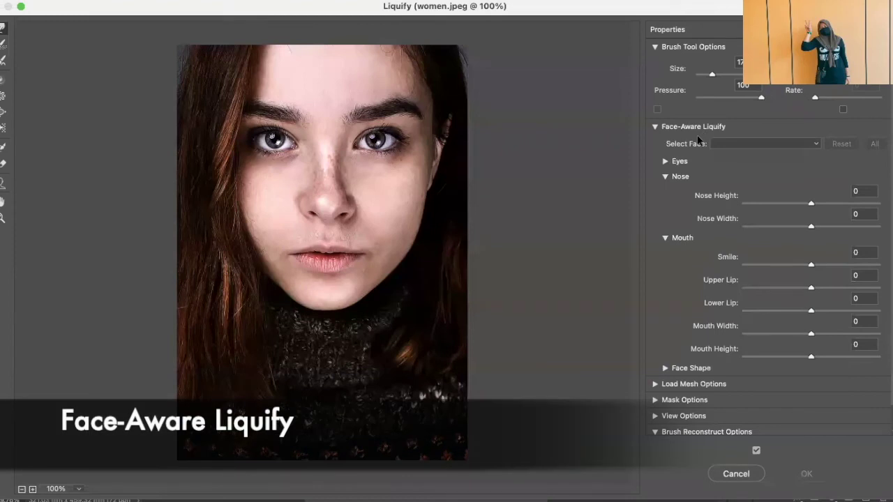
# - Set the left eye's size to 22, height to -13, width to 36 and tilt to 24, and the right eye's size to 3 and tilt to -17
pyautogui.click(664, 178)
pyautogui.click(665, 192)
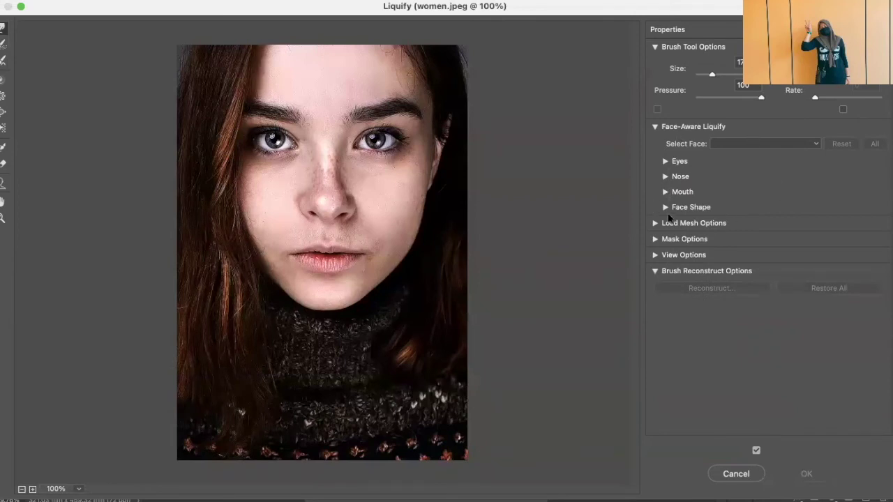
pyautogui.click(666, 162)
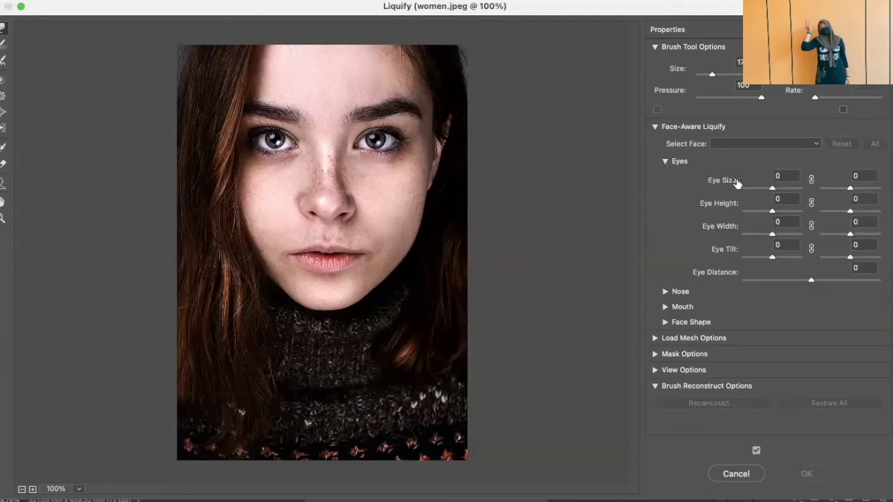
pyautogui.moveTo(772, 191)
pyautogui.mouseDown()
pyautogui.moveTo(759, 193)
pyautogui.moveTo(792, 191)
pyautogui.moveTo(767, 191)
pyautogui.moveTo(777, 191)
pyautogui.mouseUp()
pyautogui.moveTo(847, 189)
pyautogui.mouseDown()
pyautogui.moveTo(862, 194)
pyautogui.moveTo(854, 196)
pyautogui.mouseUp()
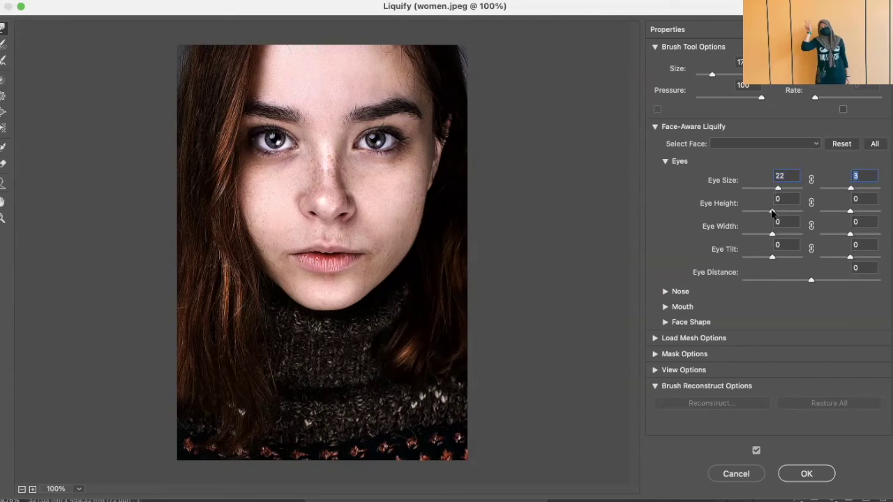
pyautogui.moveTo(772, 211); pyautogui.dragTo(778, 258)
pyautogui.moveTo(850, 258); pyautogui.dragTo(844, 259)
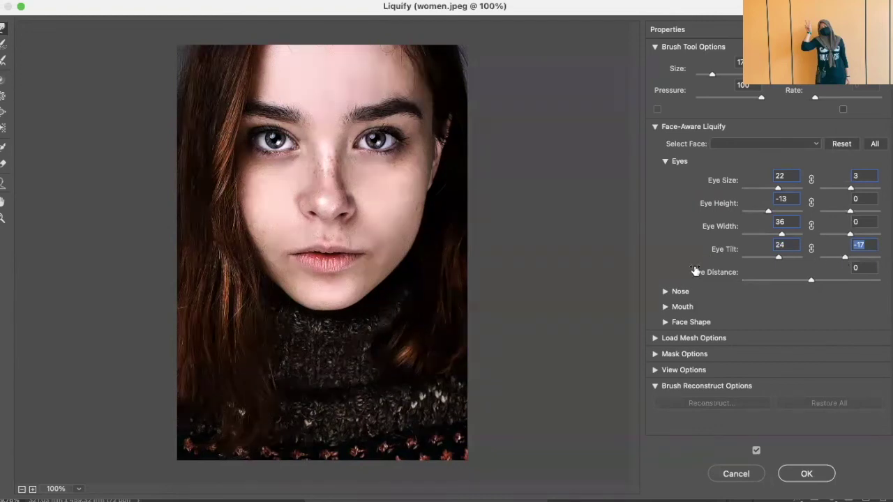
# - Curve the mouth upward by setting the Face-Aware Smile value to 44
pyautogui.click(665, 307)
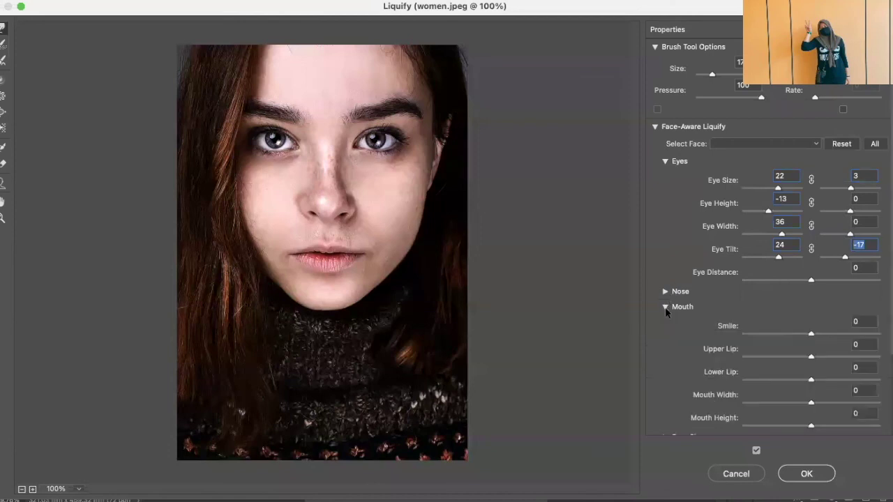
pyautogui.moveTo(811, 336); pyautogui.dragTo(845, 334)
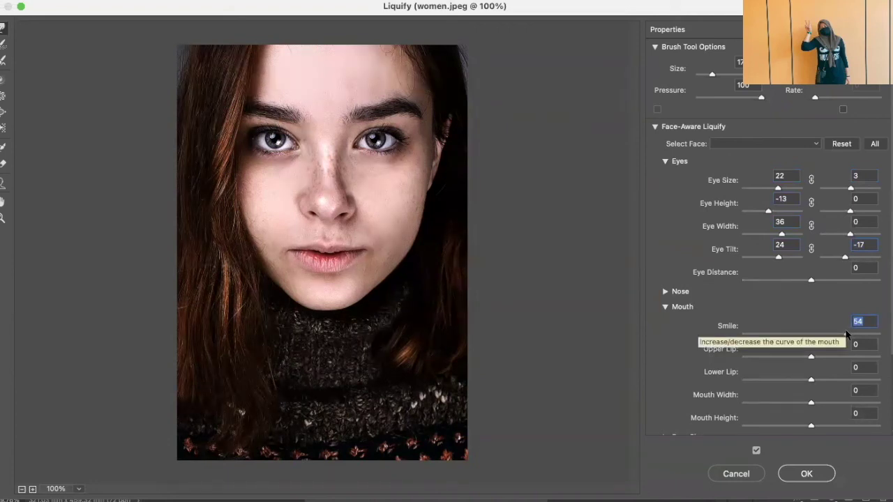
pyautogui.moveTo(846, 335); pyautogui.dragTo(840, 334)
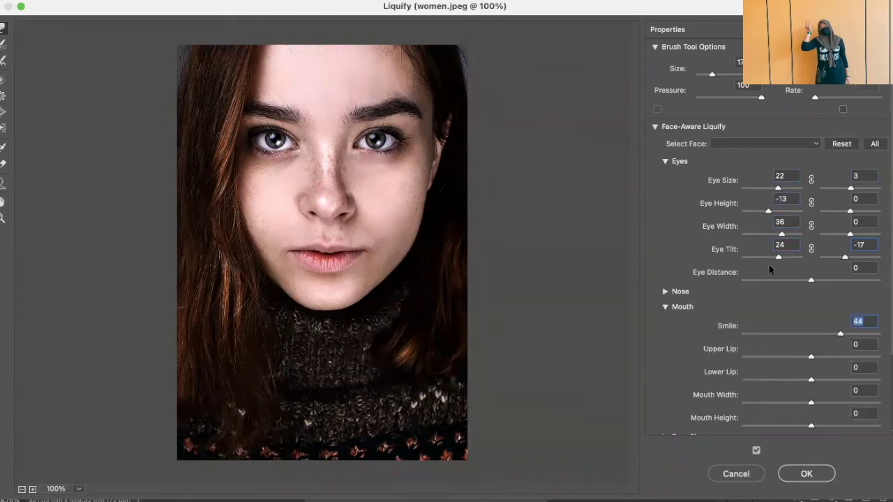
# - Reshape the nose with a Nose Height of -4 and a Nose Width of 18
pyautogui.click(665, 293)
pyautogui.moveTo(810, 321); pyautogui.dragTo(824, 349)
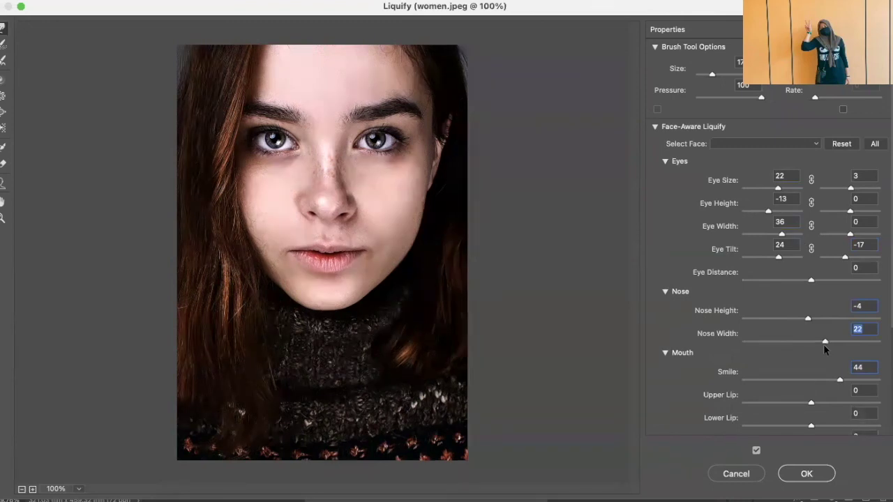
pyautogui.moveTo(824, 345)
pyautogui.mouseDown()
pyautogui.moveTo(810, 344)
pyautogui.moveTo(823, 344)
pyautogui.mouseUp()
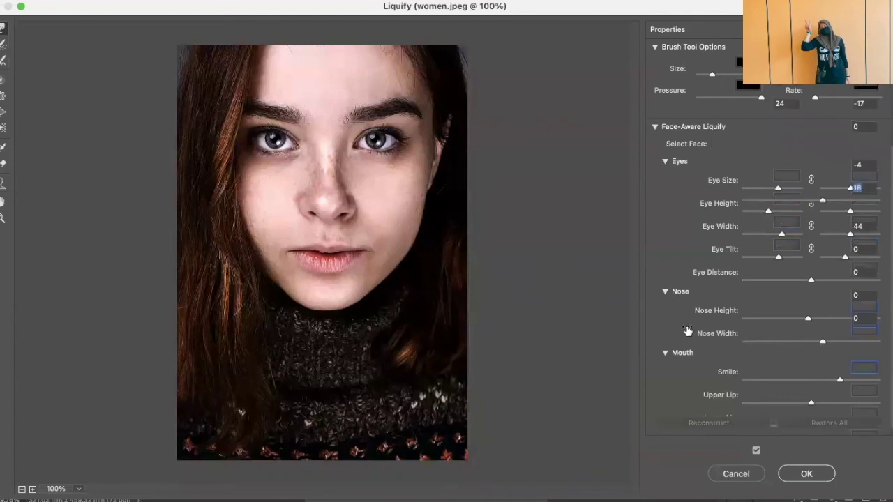
# - Reshape the mouth with Upper Lip 5, Lower Lip -11, Mouth Width 25 and Mouth Height 9
pyautogui.click(667, 292)
pyautogui.moveTo(811, 242)
pyautogui.mouseDown()
pyautogui.moveTo(796, 239)
pyautogui.moveTo(816, 246)
pyautogui.mouseUp()
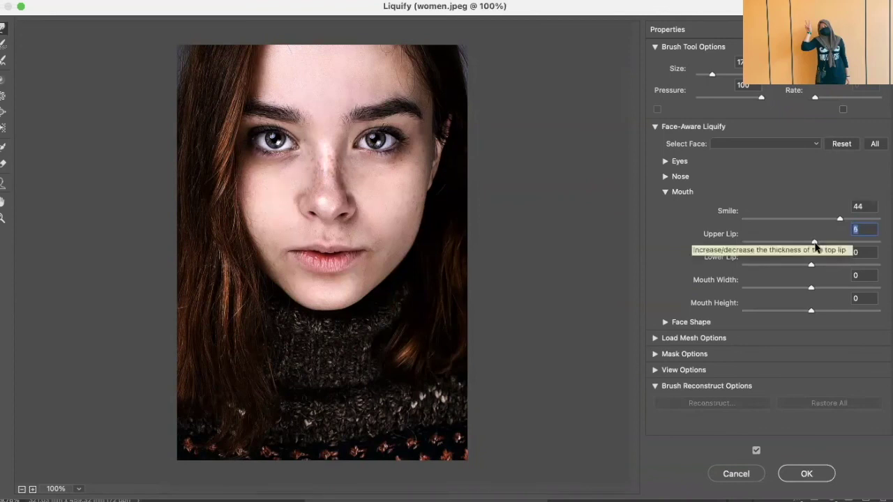
pyautogui.moveTo(810, 266)
pyautogui.mouseDown()
pyautogui.moveTo(794, 269)
pyautogui.moveTo(821, 274)
pyautogui.moveTo(802, 270)
pyautogui.mouseUp()
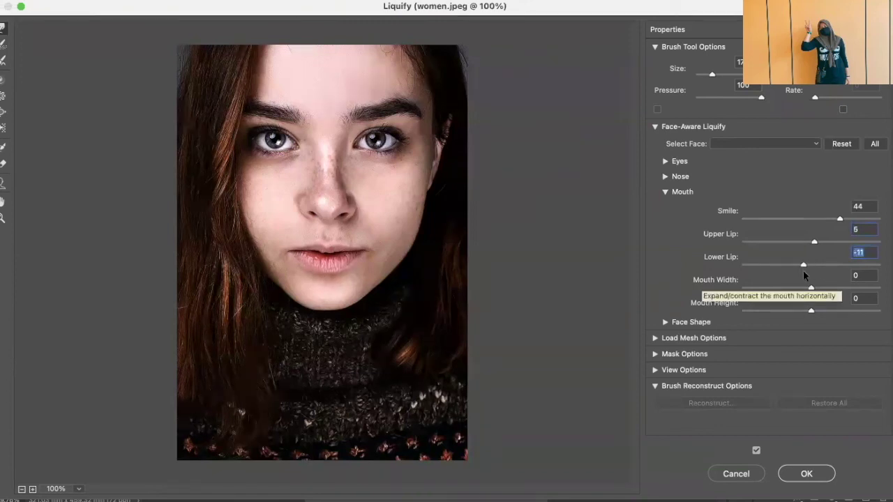
pyautogui.moveTo(812, 288); pyautogui.dragTo(817, 311)
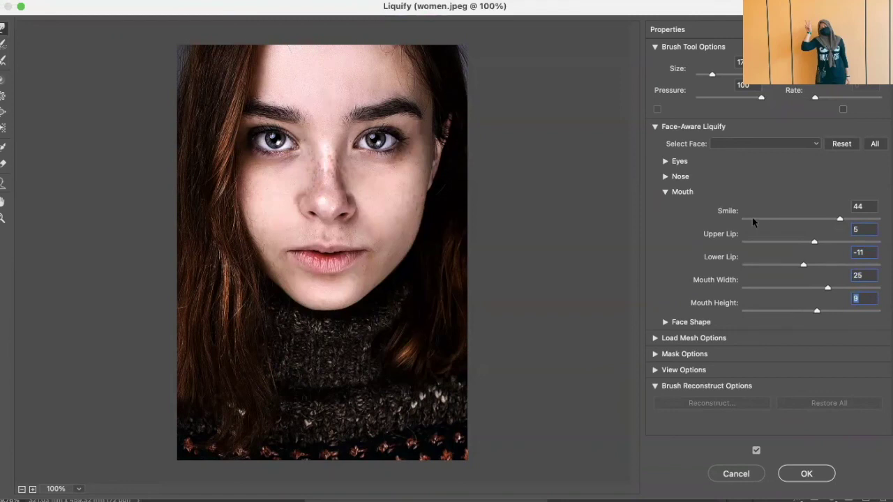